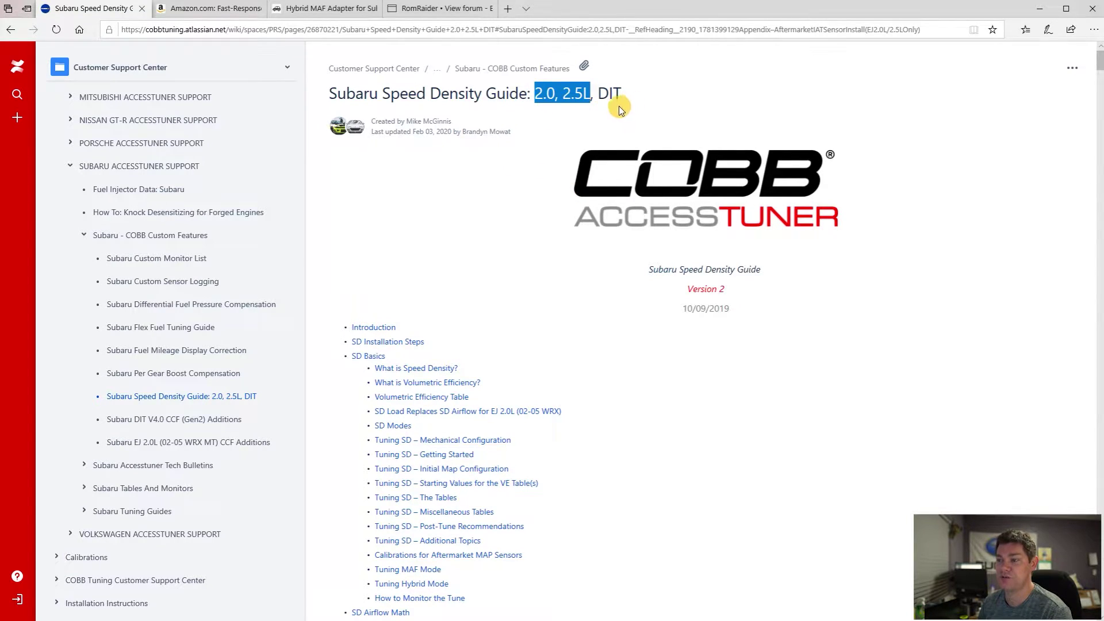
Step: Highlight the covered engines "2.0, 2.5L, DIT" in the Subaru Speed Density Guide's title
click(572, 92)
drag(632, 93, 600, 85)
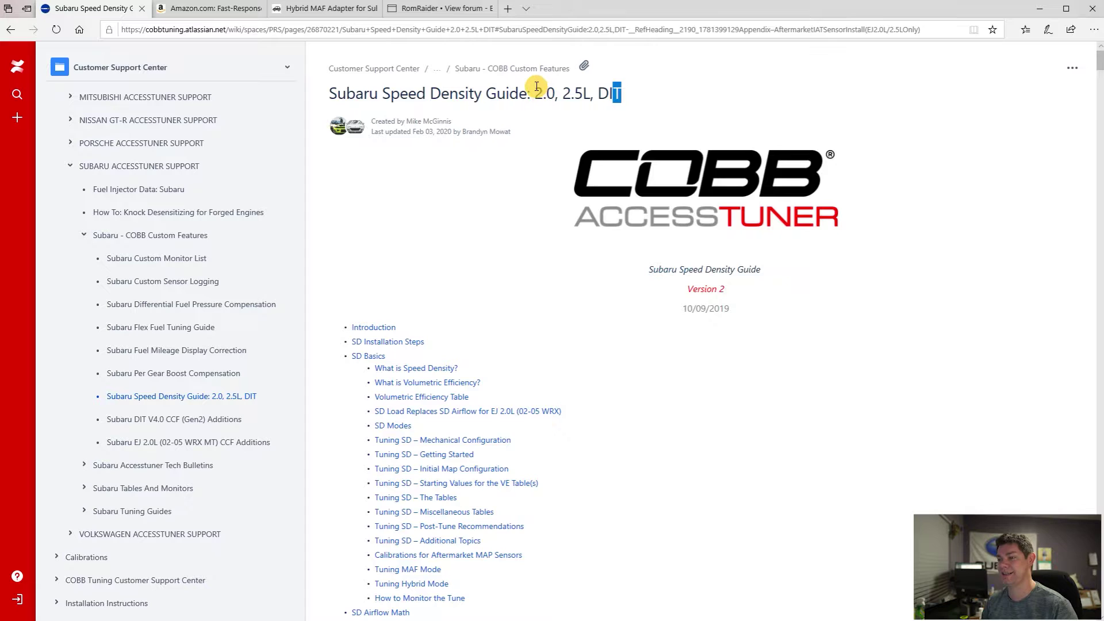
drag(534, 92, 623, 91)
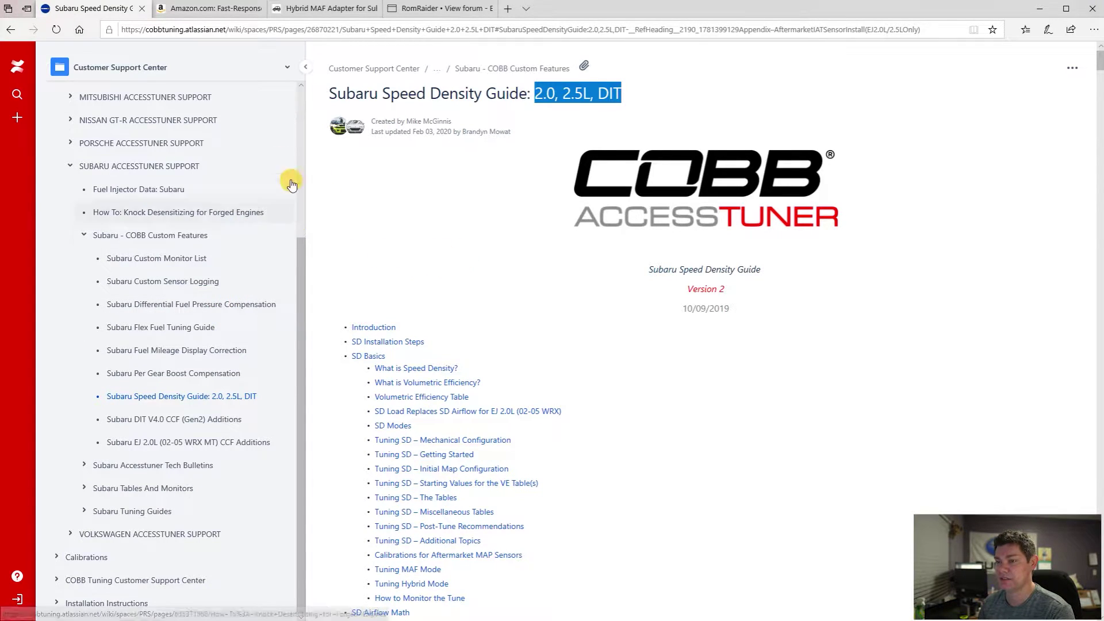
Step: Hide the navigation sidebar and skim the guide from its introduction down to the Calibrations for Aftermarket MAP Sensors section
click(305, 67)
scroll(268, 263, down, 20)
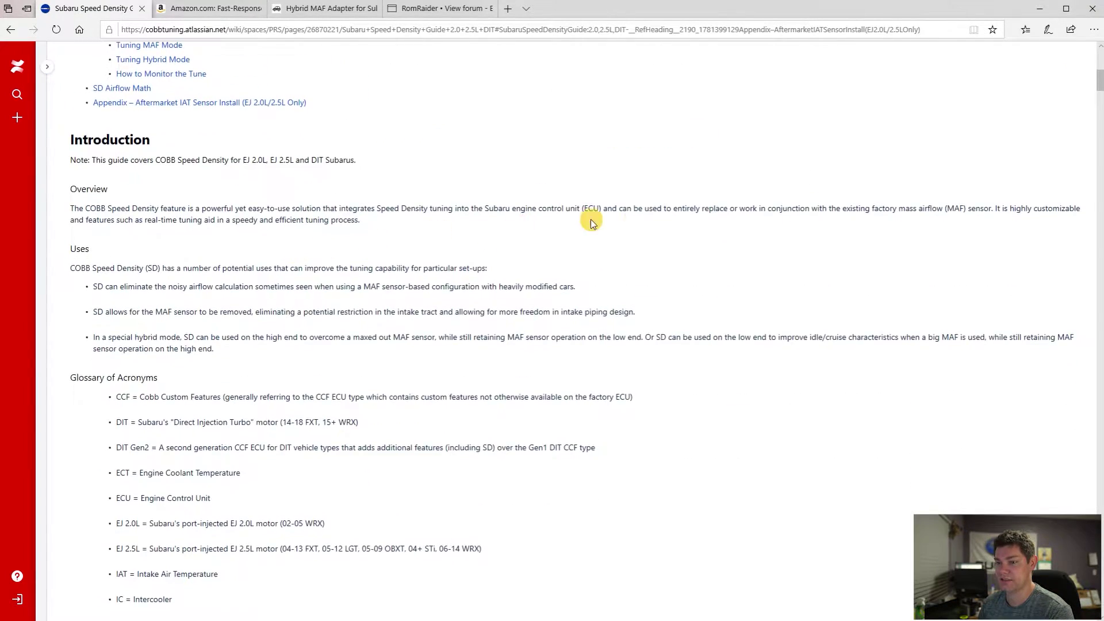
scroll(631, 228, down, 1)
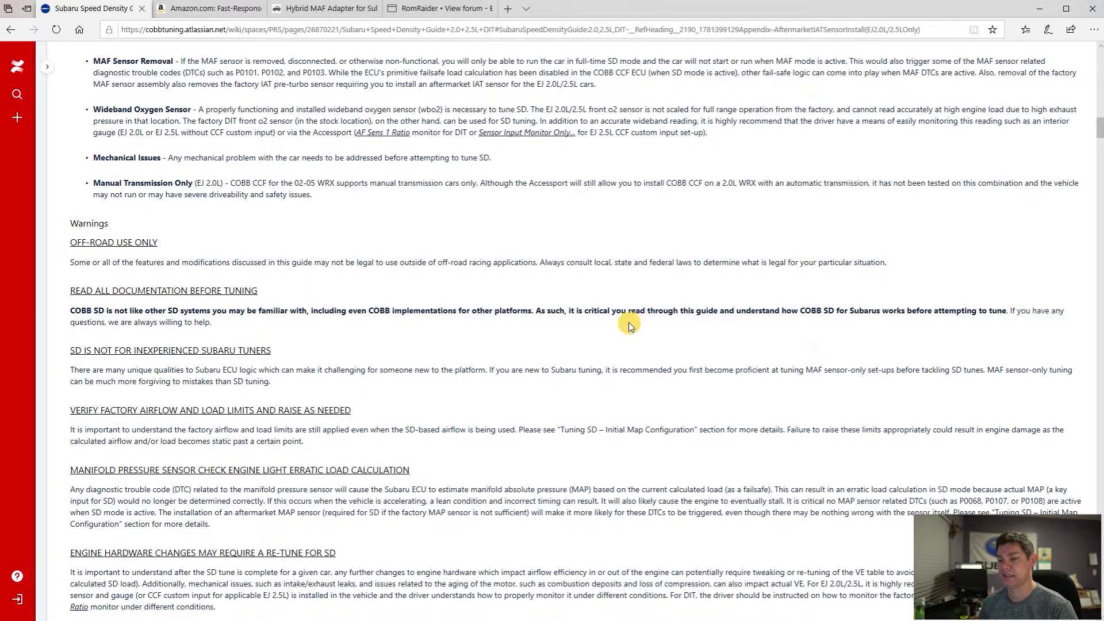
scroll(626, 334, down, 15)
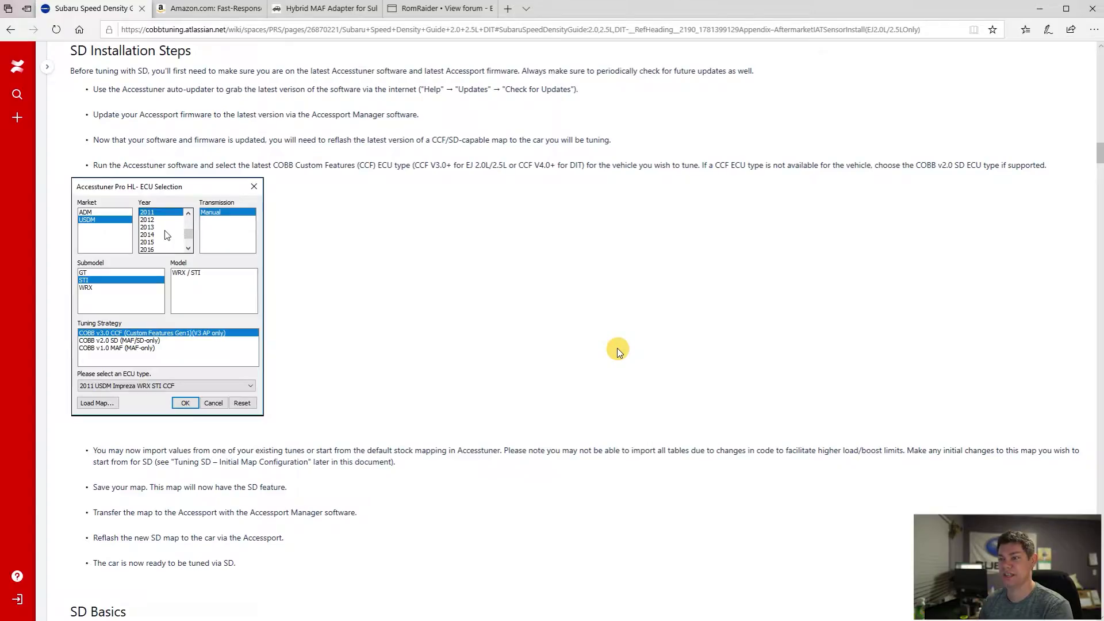
scroll(616, 348, down, 20)
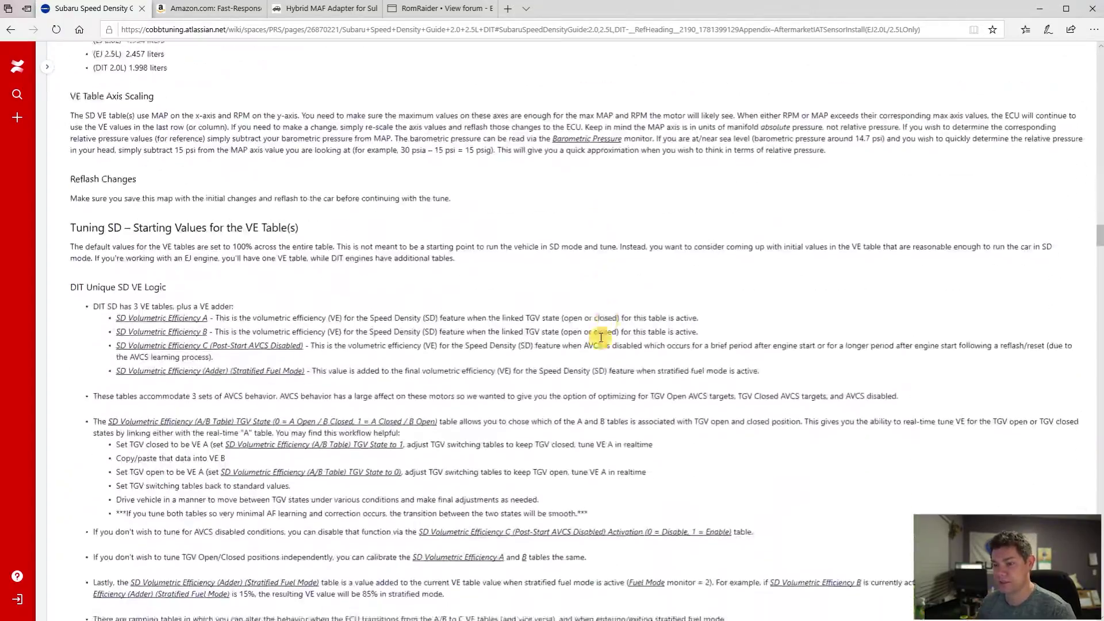
scroll(600, 337, down, 20)
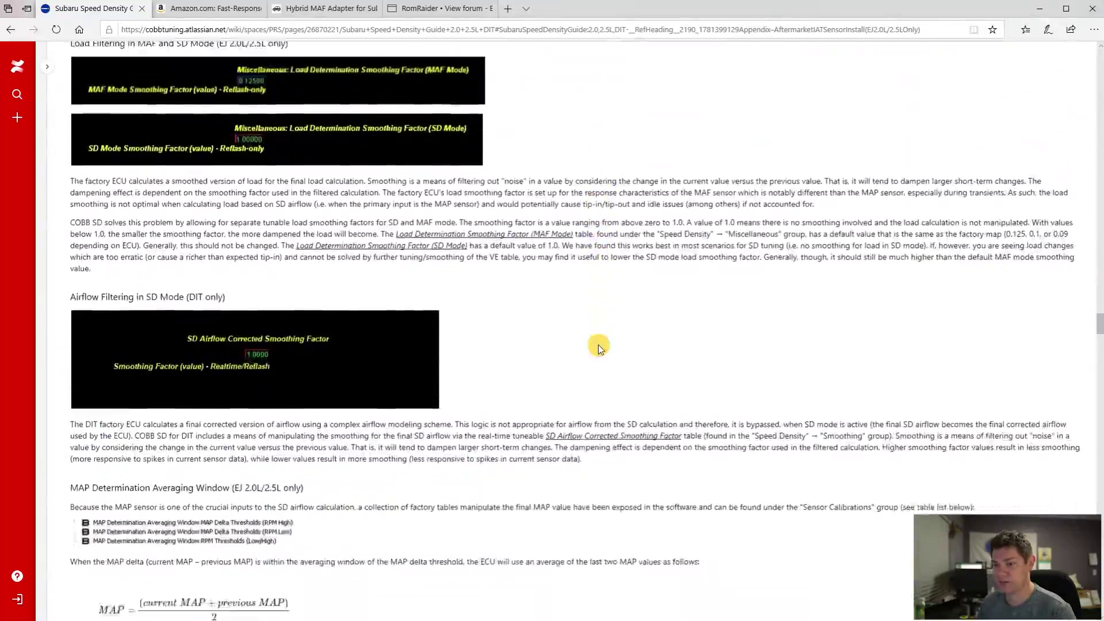
scroll(598, 348, down, 20)
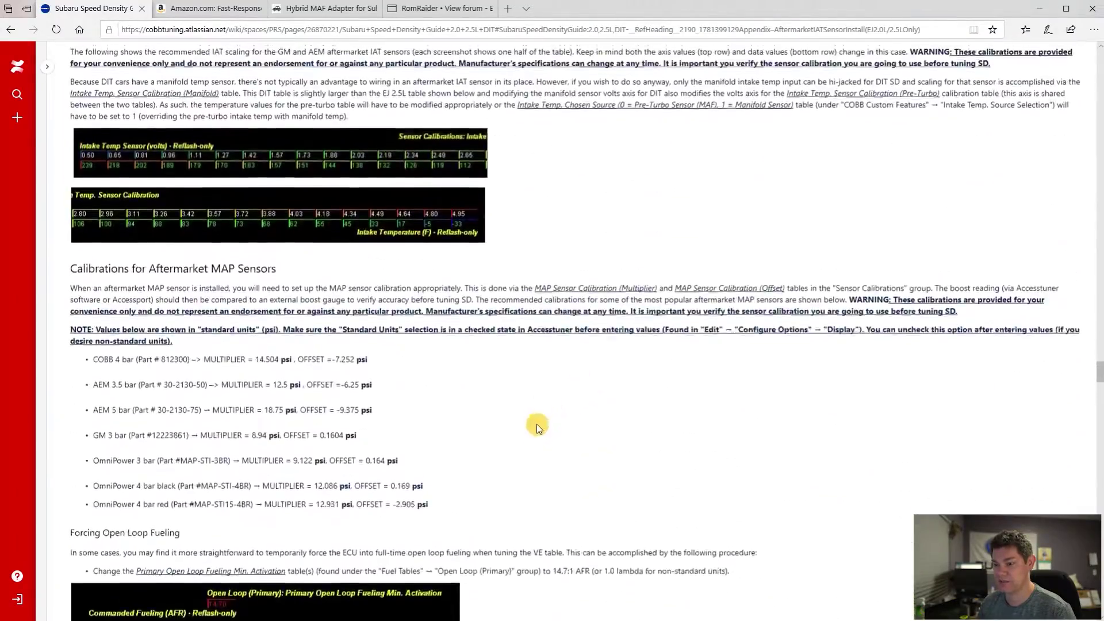
Step: Review the list of supported aftermarket MAP sensors, highlighting the COBB 4 bar entry
scroll(537, 423, up, 1)
drag(517, 420, 50, 276)
click(503, 419)
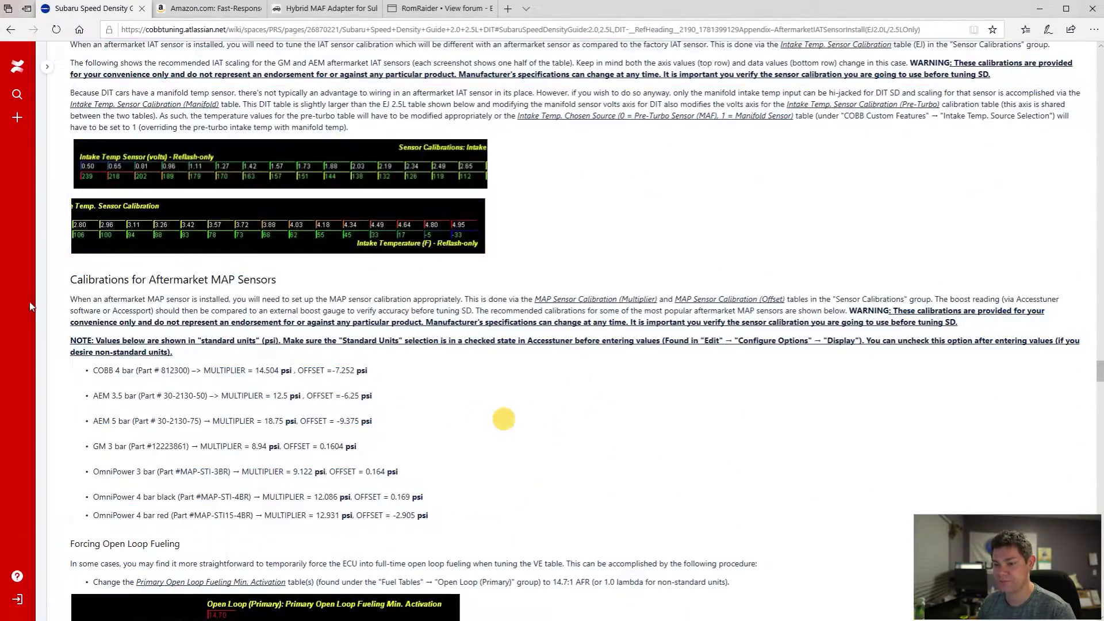
click(463, 513)
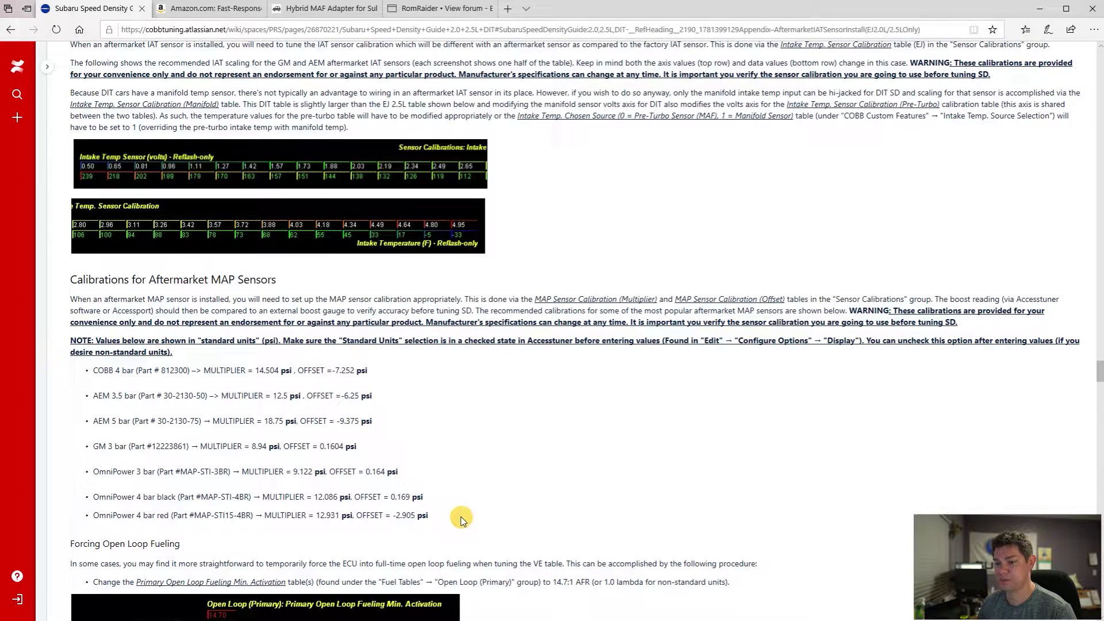
drag(460, 517, 118, 472)
click(431, 413)
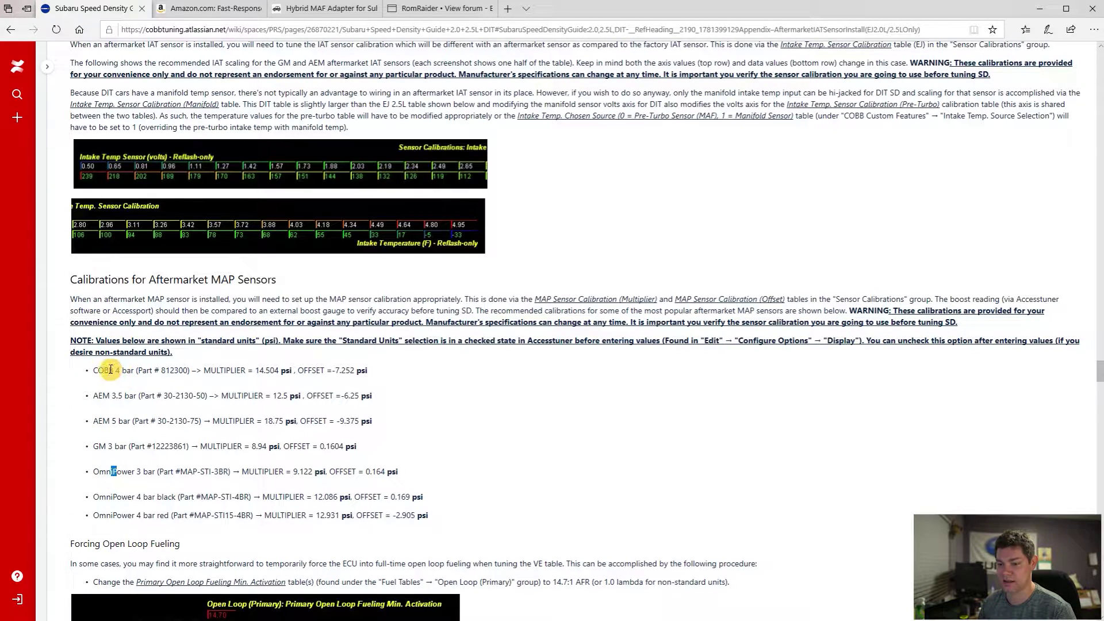
drag(104, 371, 136, 372)
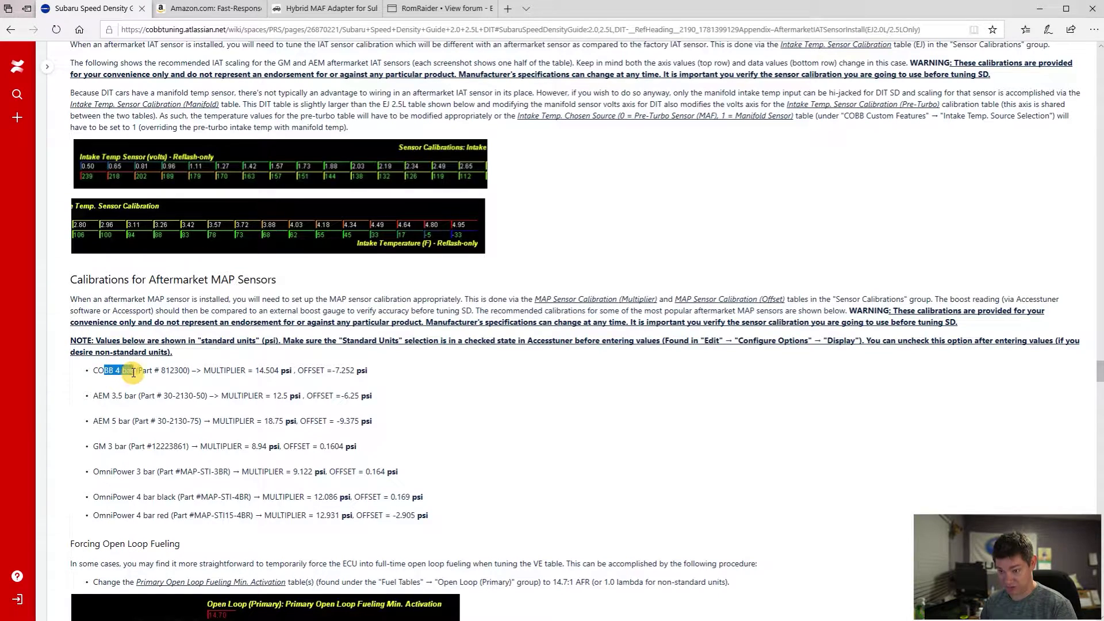
click(419, 397)
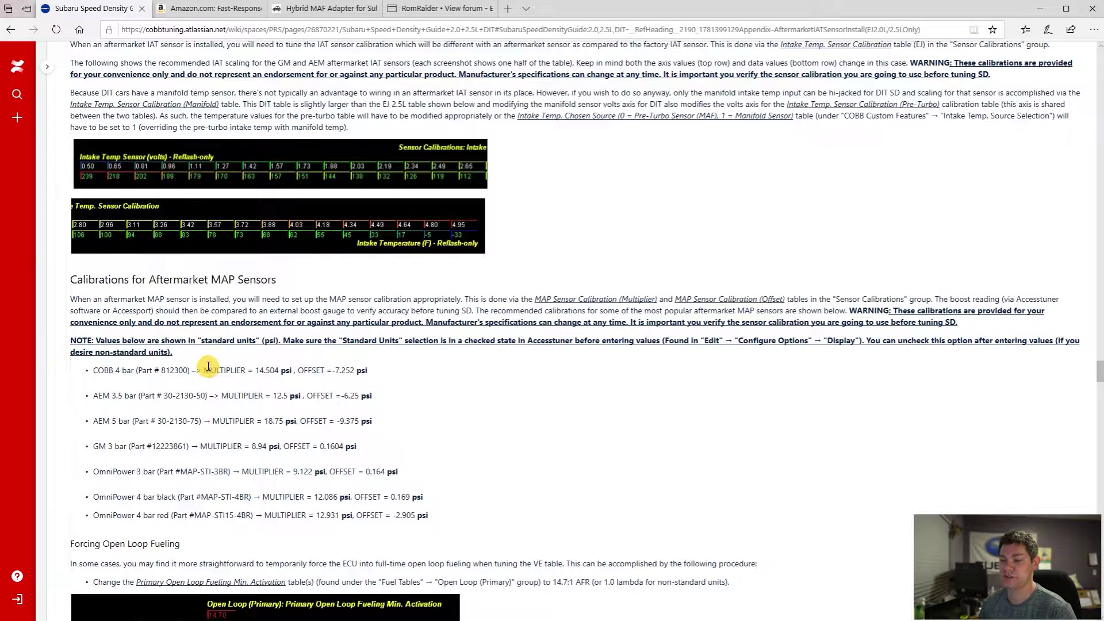
Step: Examine the multiplier and offset values of the aftermarket MAP sensors and the paragraph explaining their calibration
drag(204, 371, 431, 509)
click(439, 509)
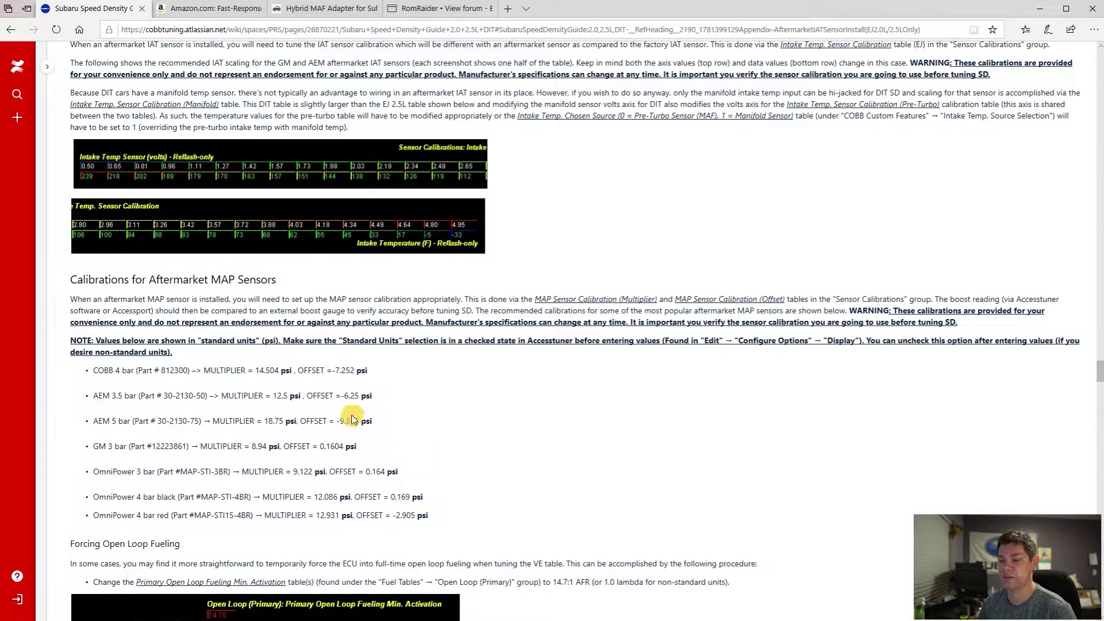
drag(347, 297, 782, 324)
click(467, 450)
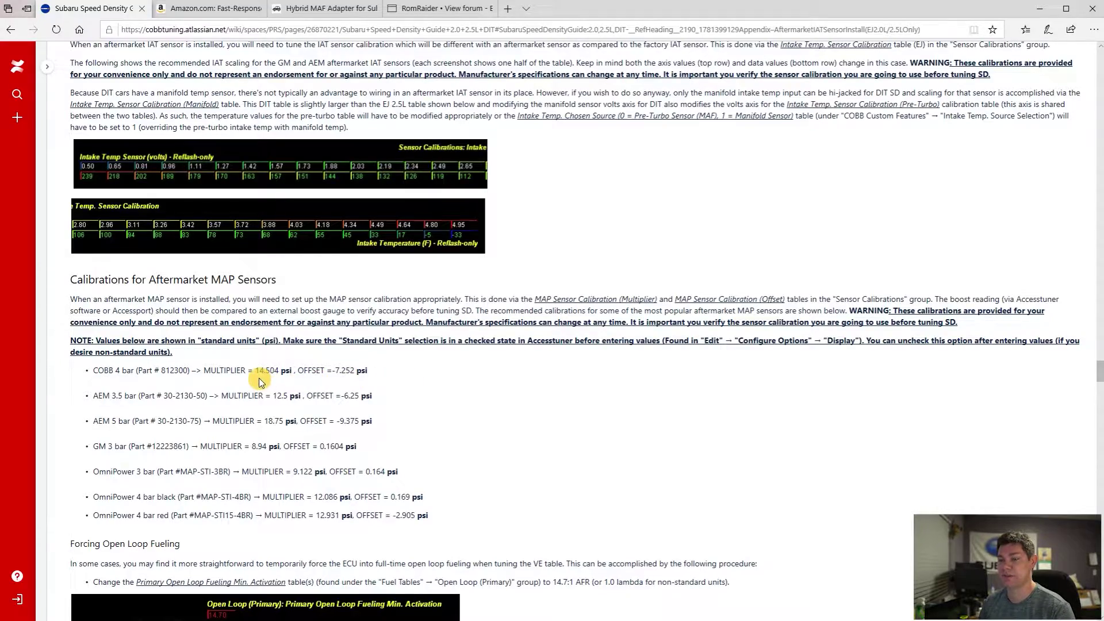
Step: Find the appendix on aftermarket IAT sensor installation, highlight "IAT Sensor Install" in its heading, and view the wiring instructions
scroll(497, 420, down, 10)
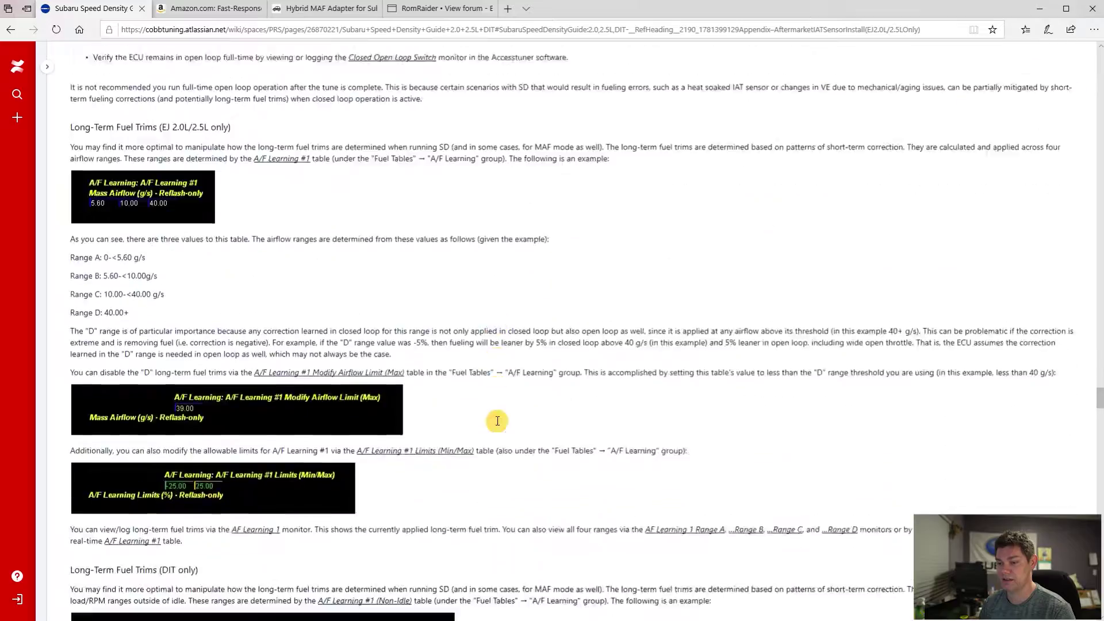
scroll(498, 421, down, 20)
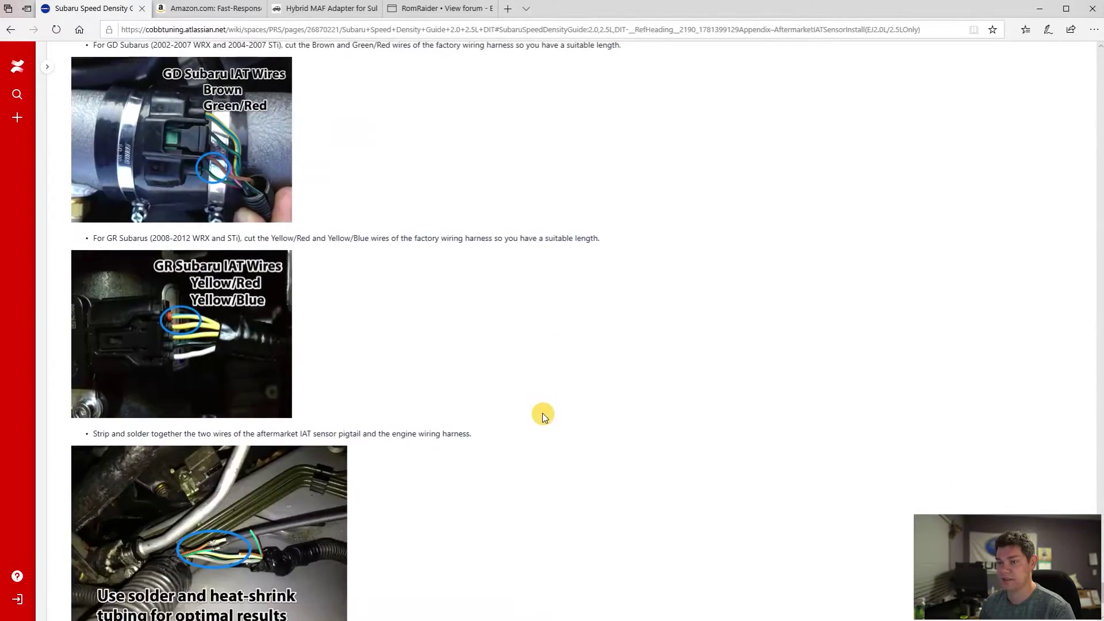
scroll(543, 414, up, 4)
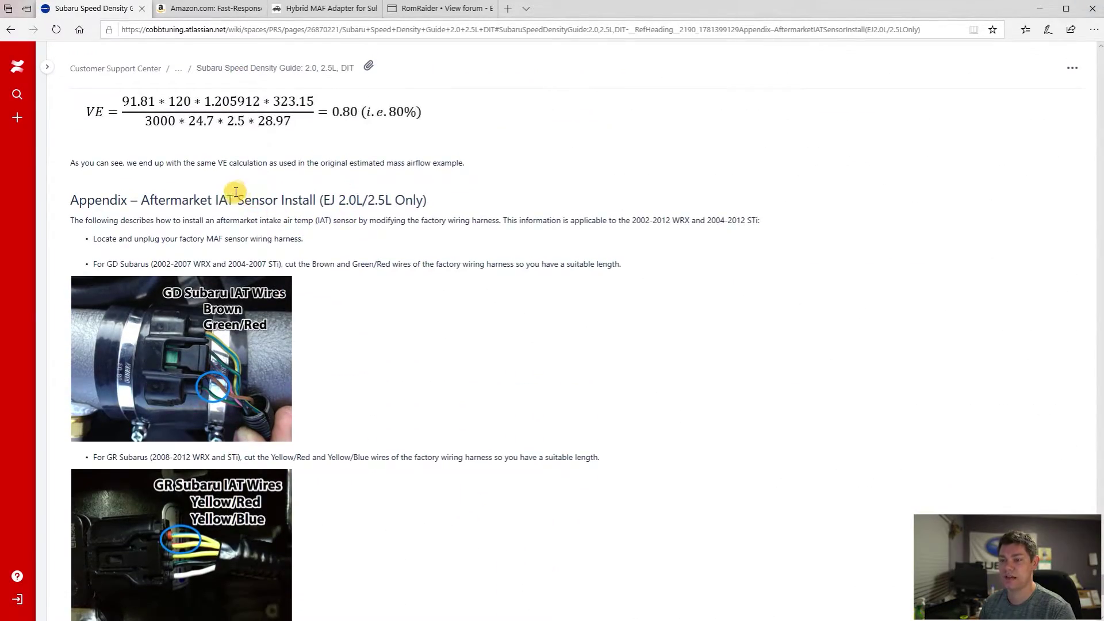
drag(216, 196, 277, 200)
click(224, 200)
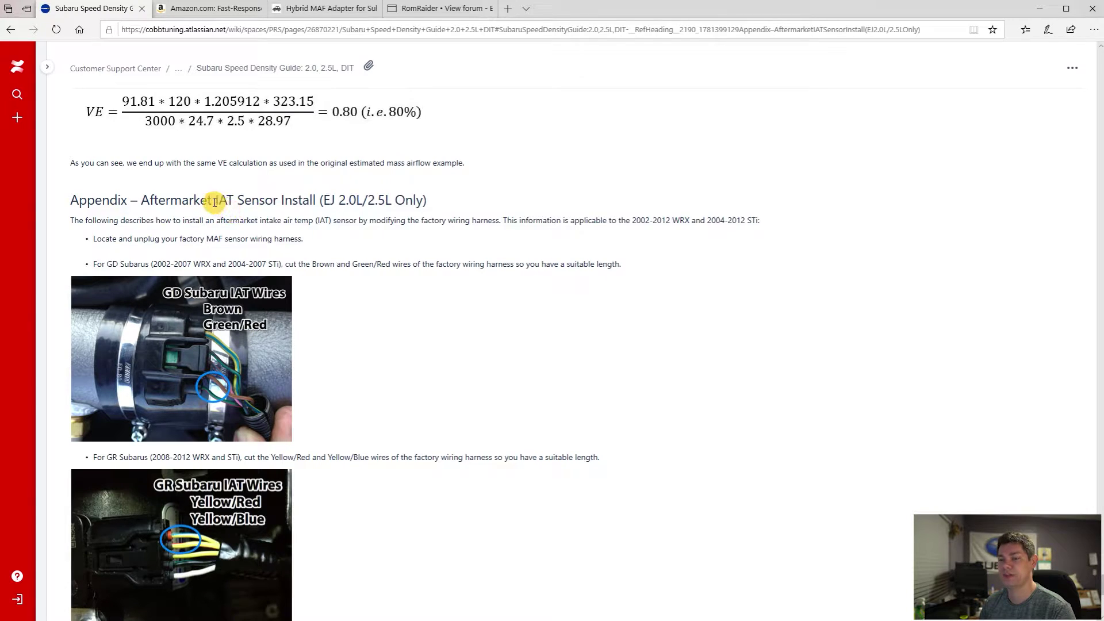
drag(215, 202, 320, 198)
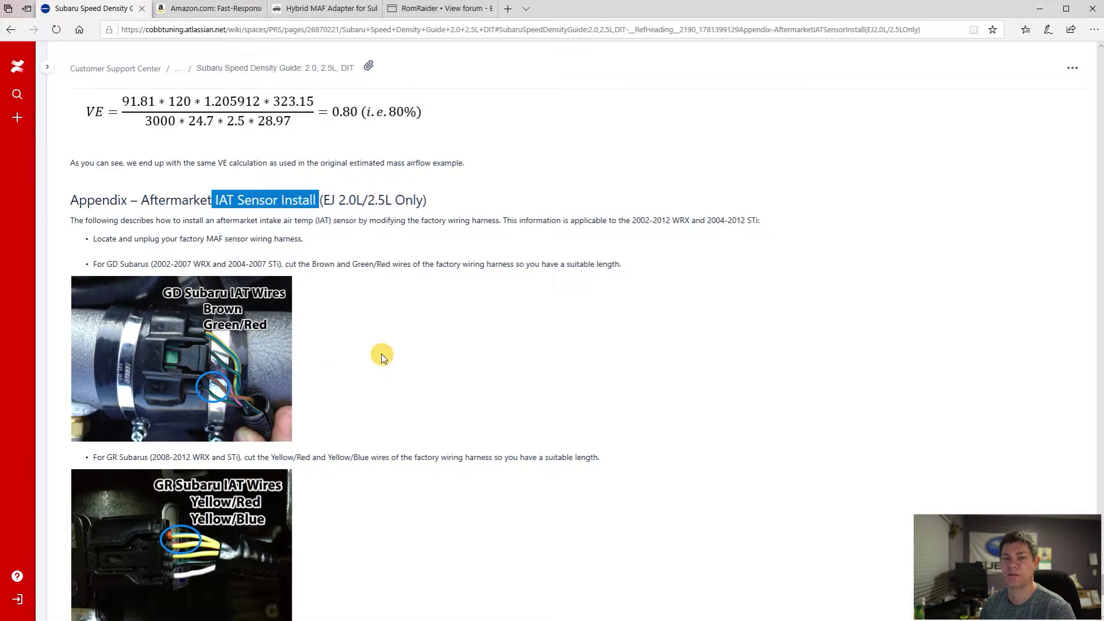
scroll(420, 333, down, 2)
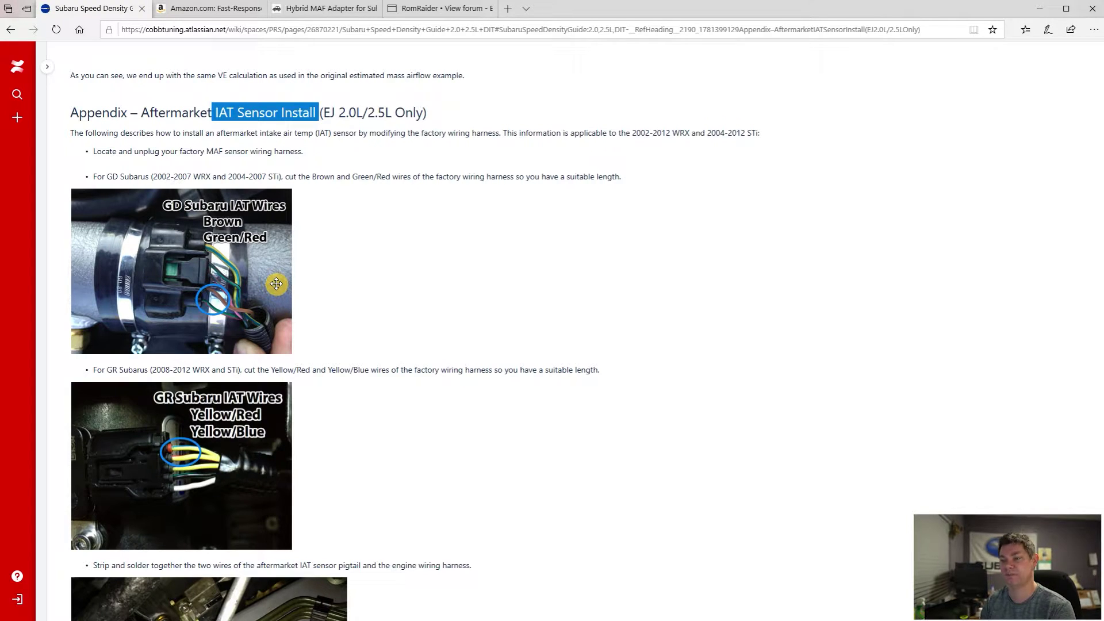
Step: Switch to the Amazon page for the GM intake air temperature sensor and highlight "Fast-Response" and the "Metric M14 x 1.5 Threads" specification
click(235, 10)
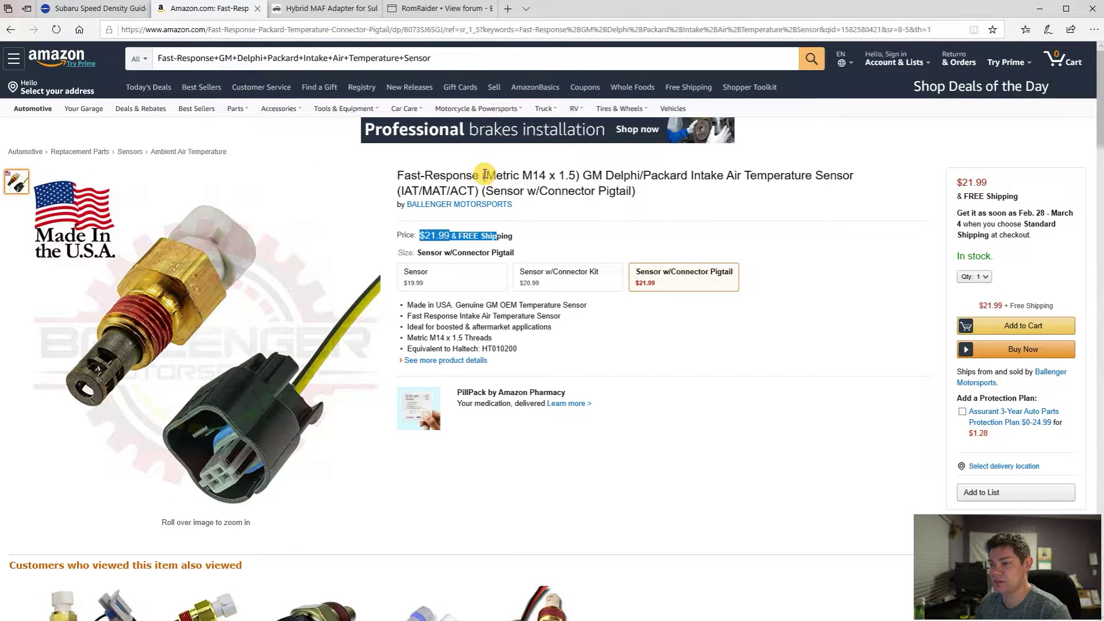
drag(479, 175, 397, 175)
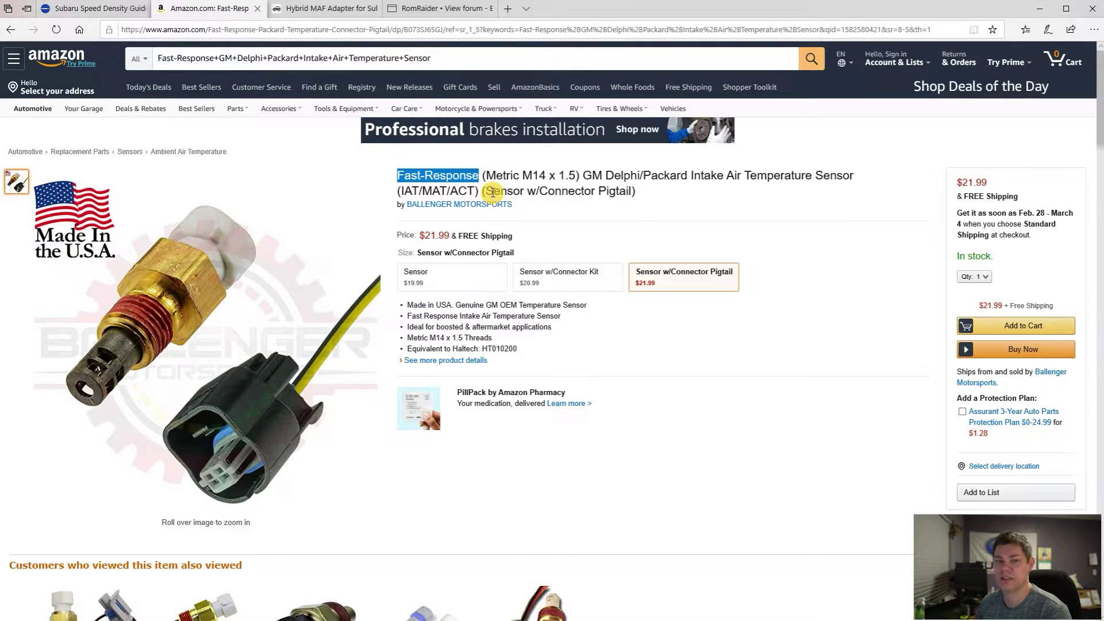
click(619, 175)
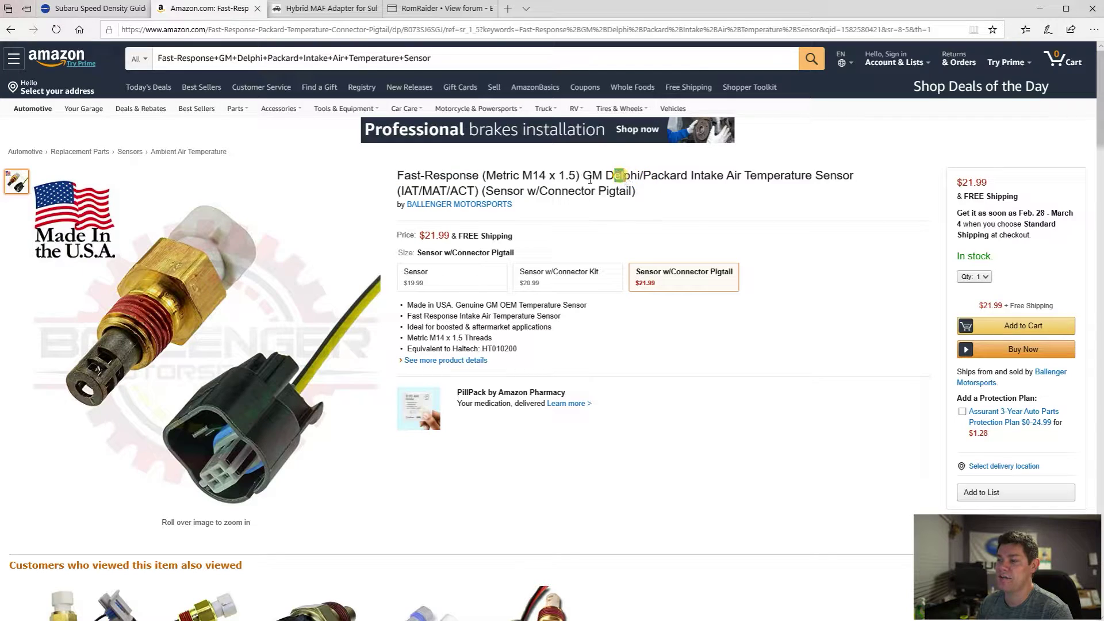
double_click(591, 176)
drag(481, 176, 396, 176)
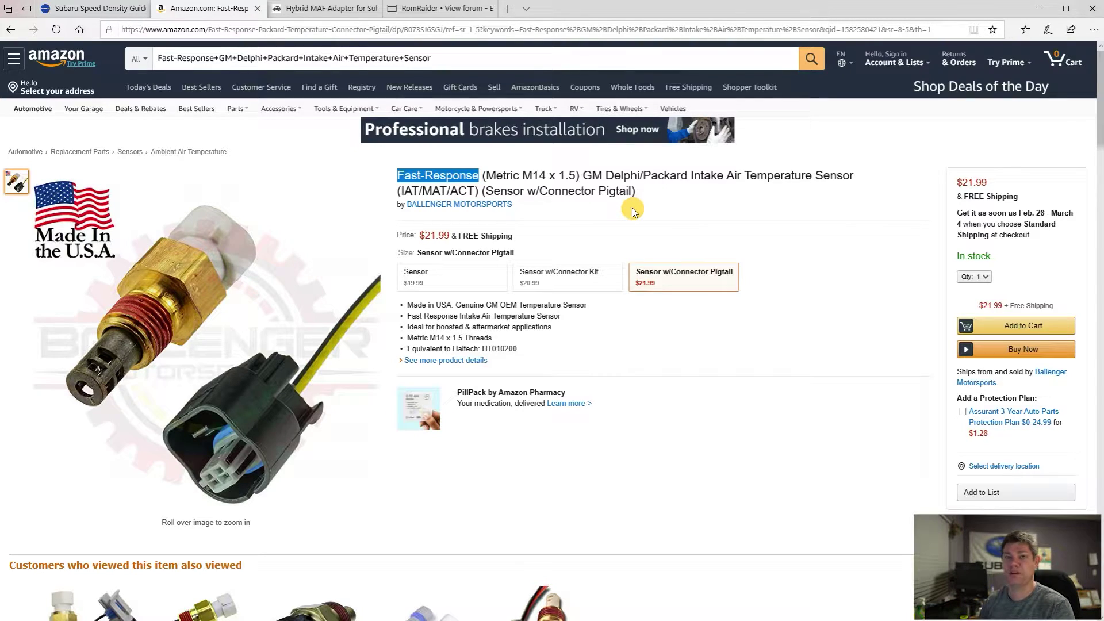
mouse_move(206, 330)
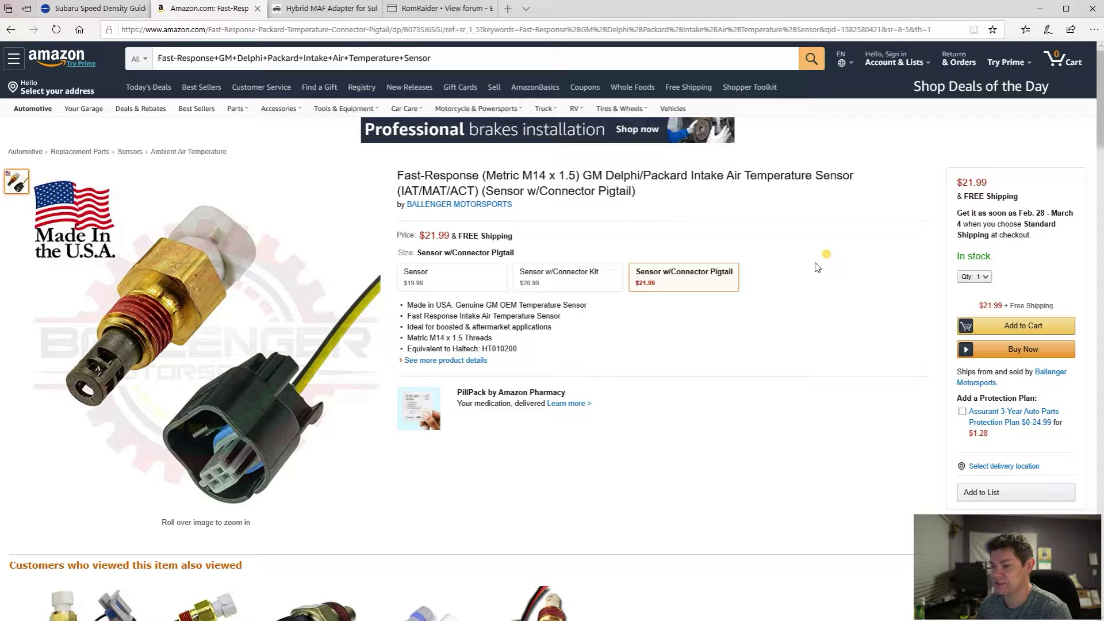
triple_click(512, 339)
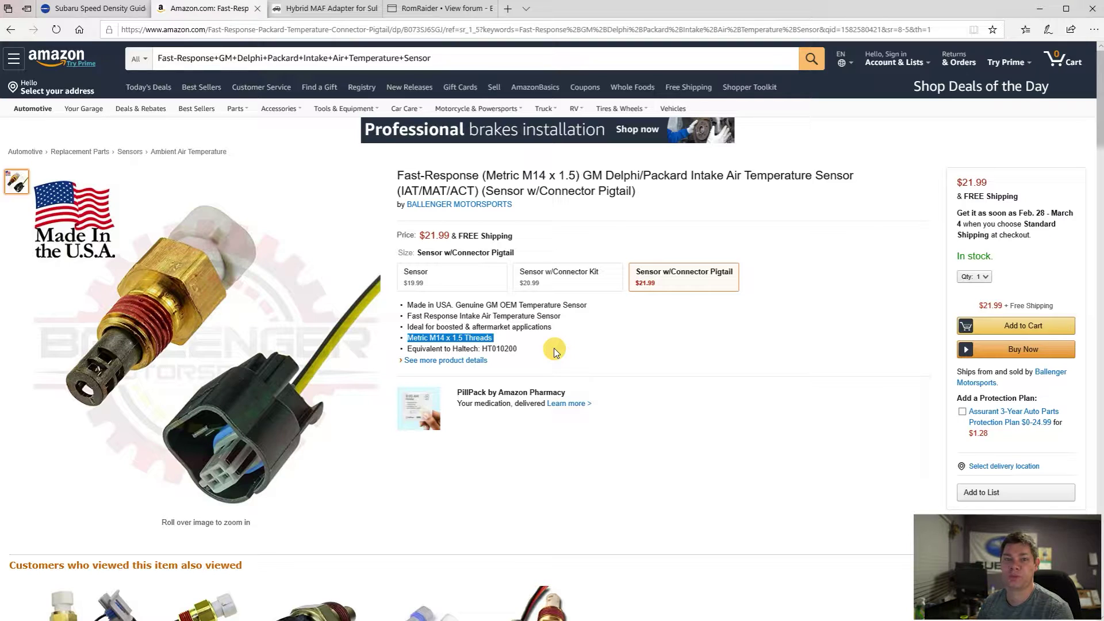
Step: Switch to the iWire product page and review the Hybrid MAF Adapter for Subaru, highlighting its name
click(325, 8)
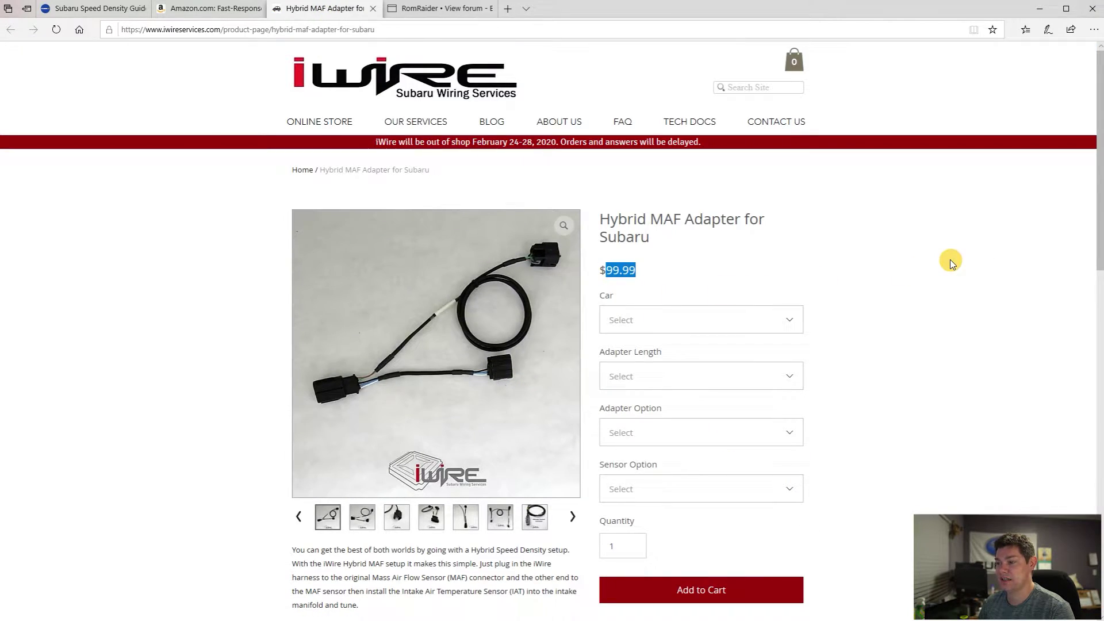
click(920, 253)
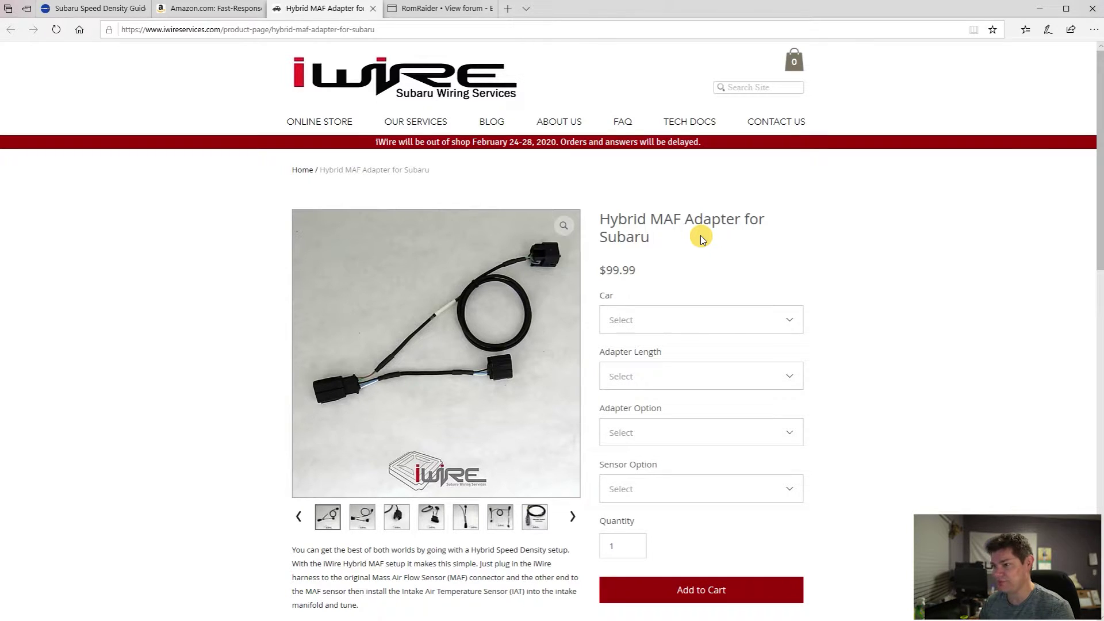
drag(660, 239, 675, 226)
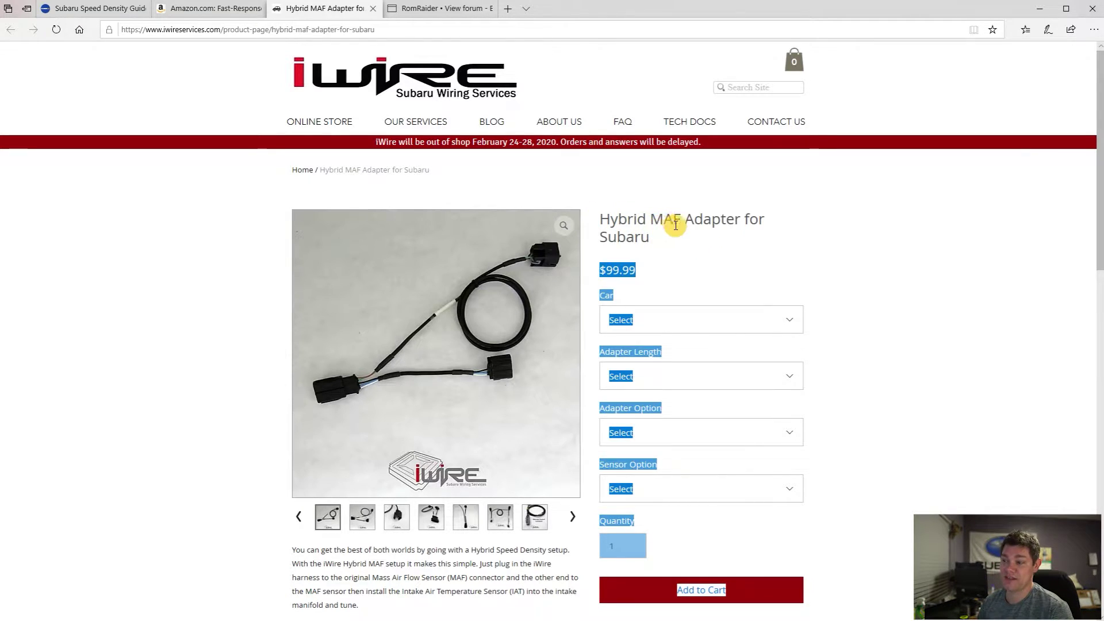
click(675, 225)
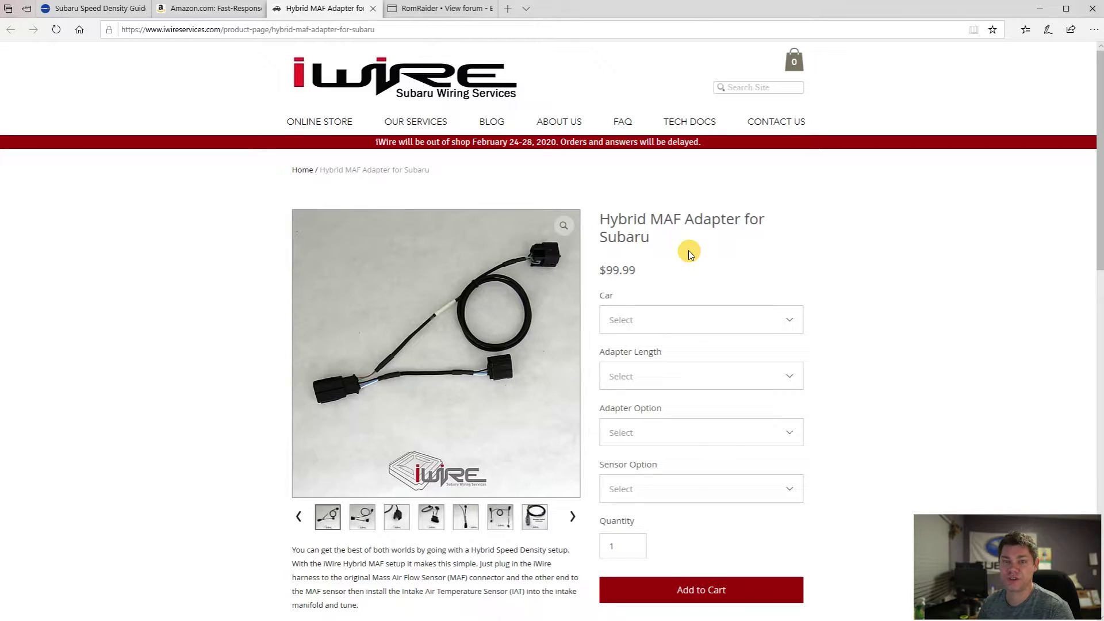
drag(663, 243, 601, 218)
click(621, 265)
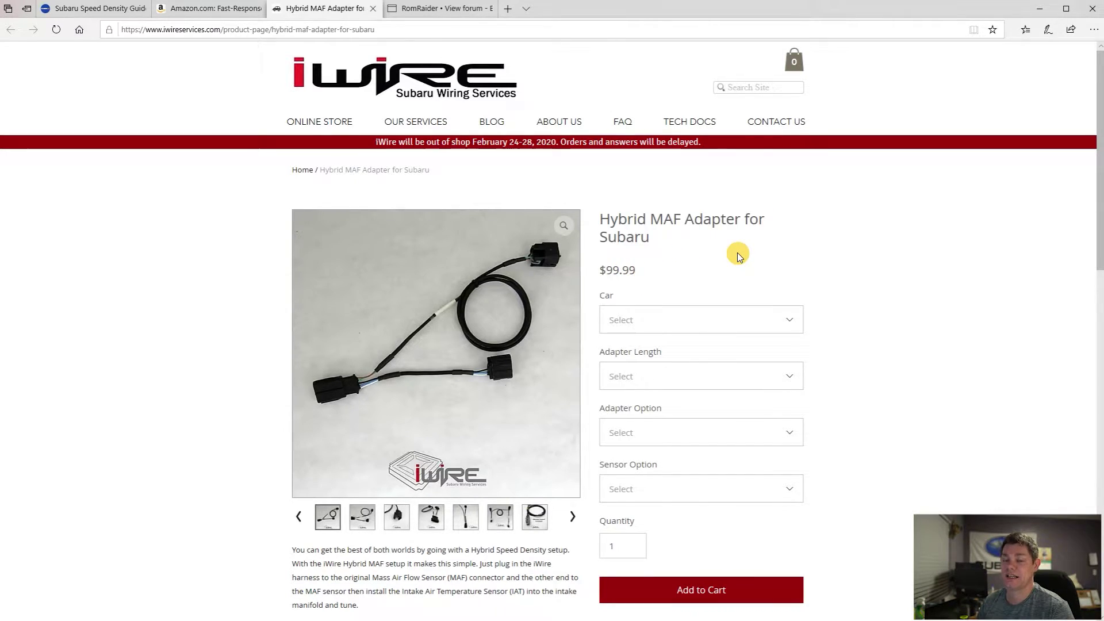
Step: Compare the Amazon sensor page with the iWire adapter page and switch to the RomRaider forum page
click(222, 12)
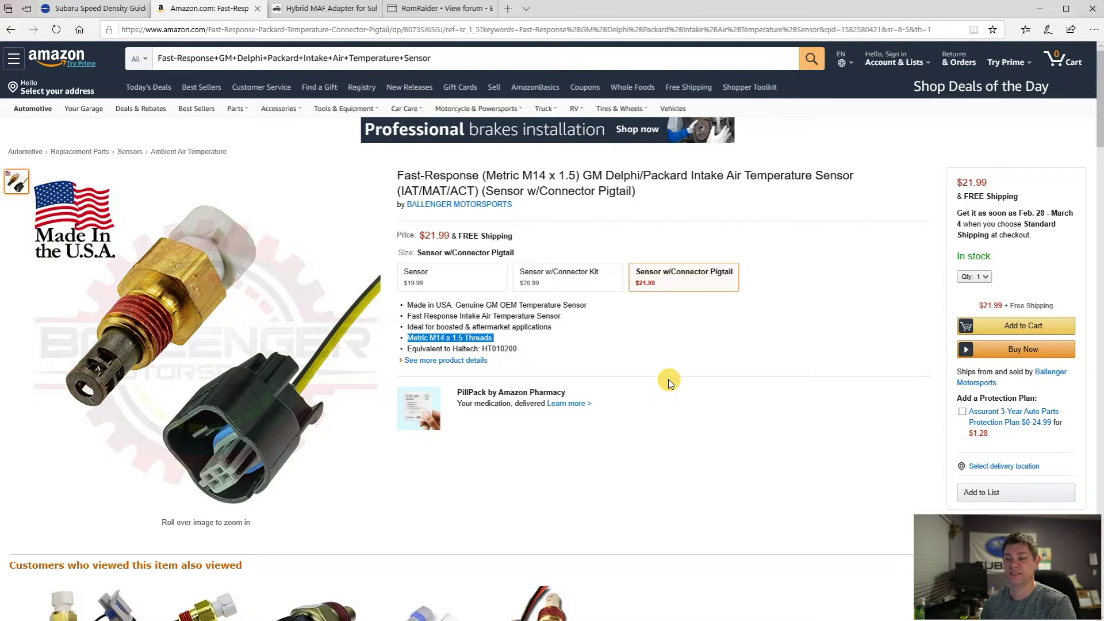
click(329, 12)
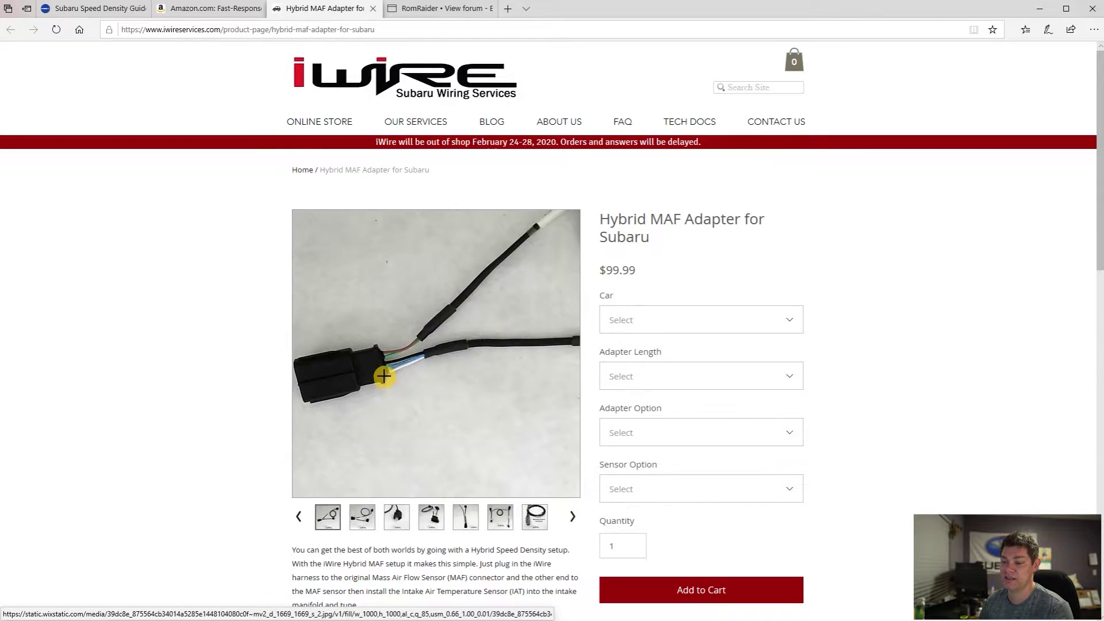
click(442, 11)
click(323, 9)
click(417, 12)
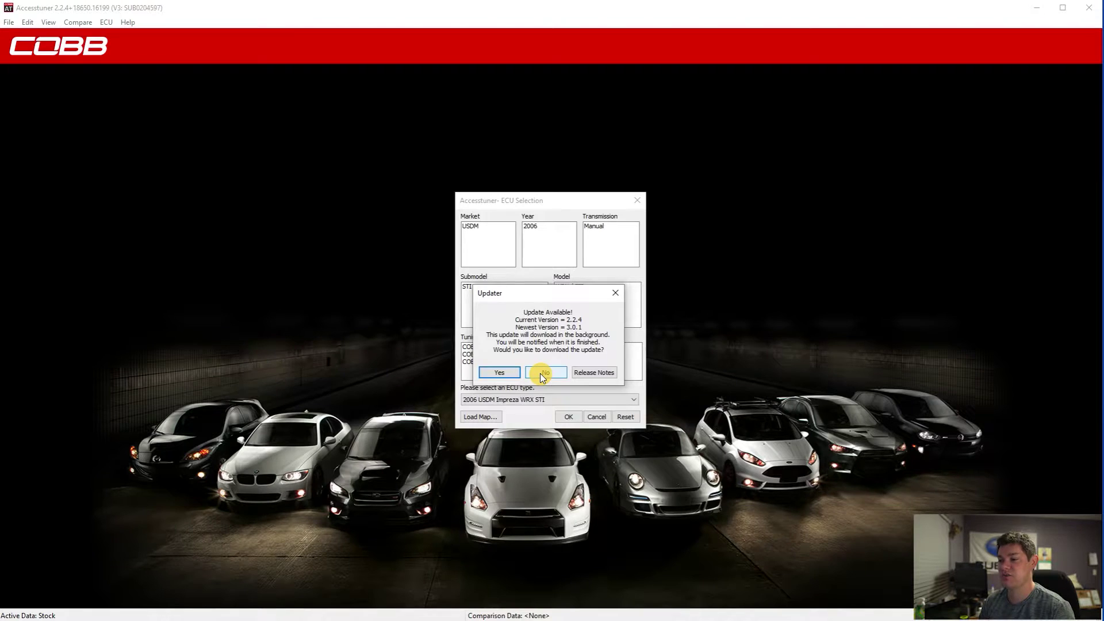
Step: In Accesstuner, decline the update and load the Stage2 93 v5.4 map using the COBB v3.0 CCF tuning strategy, dismissing the load notices
click(540, 374)
click(502, 347)
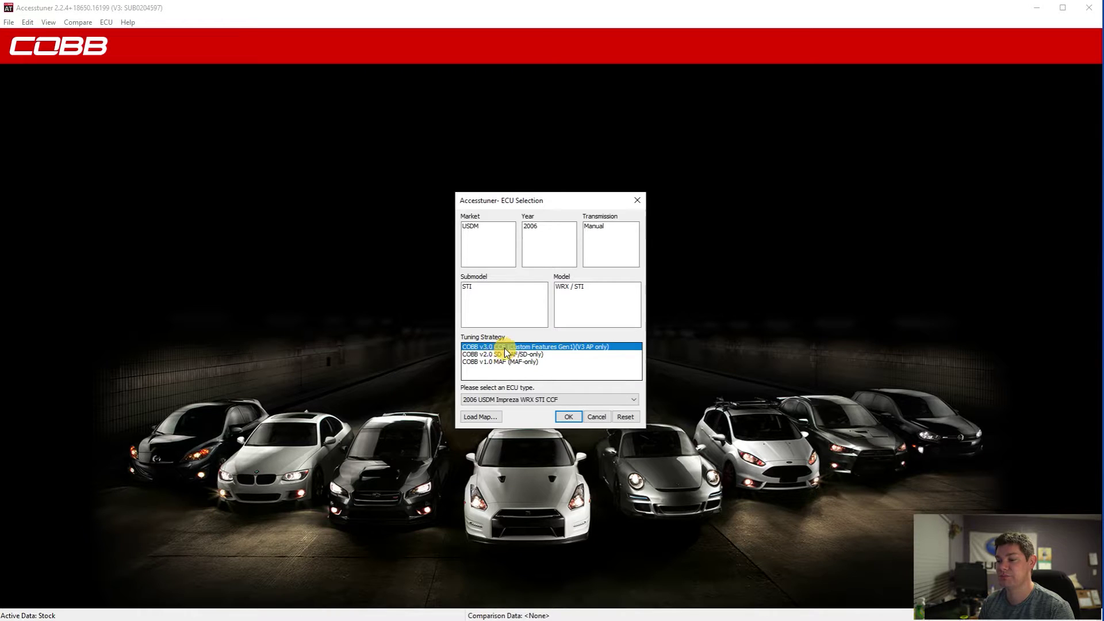
click(572, 415)
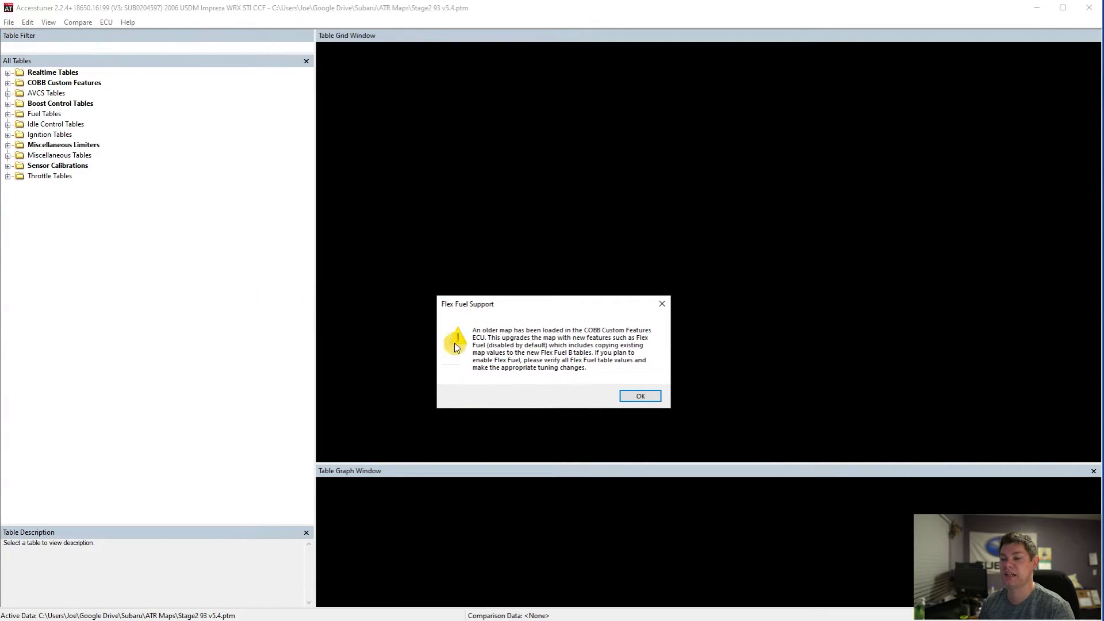
click(639, 395)
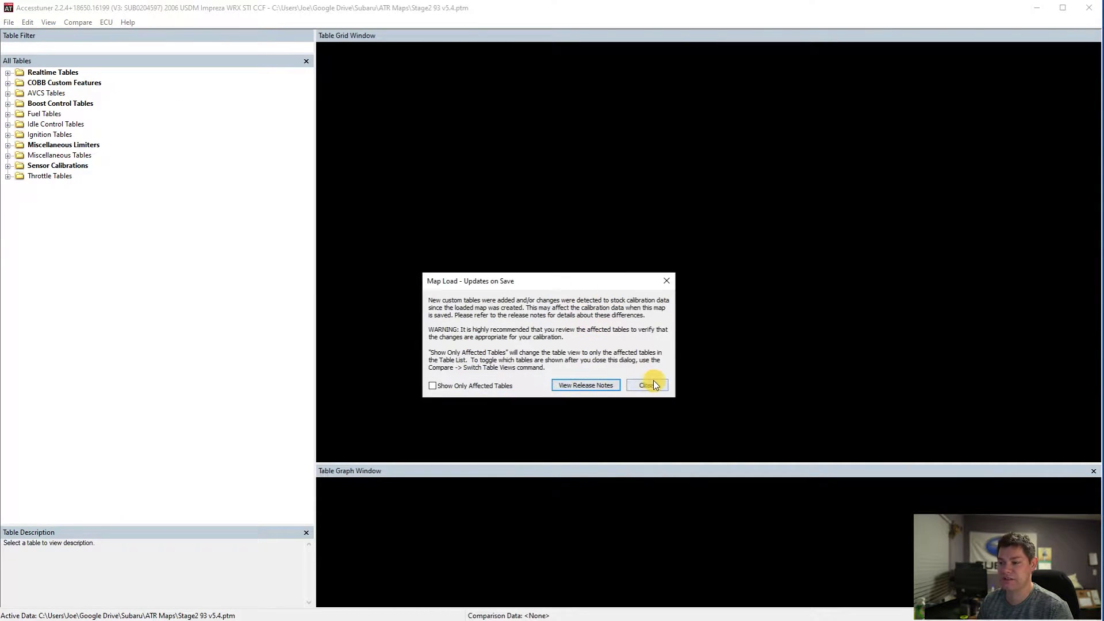
click(648, 387)
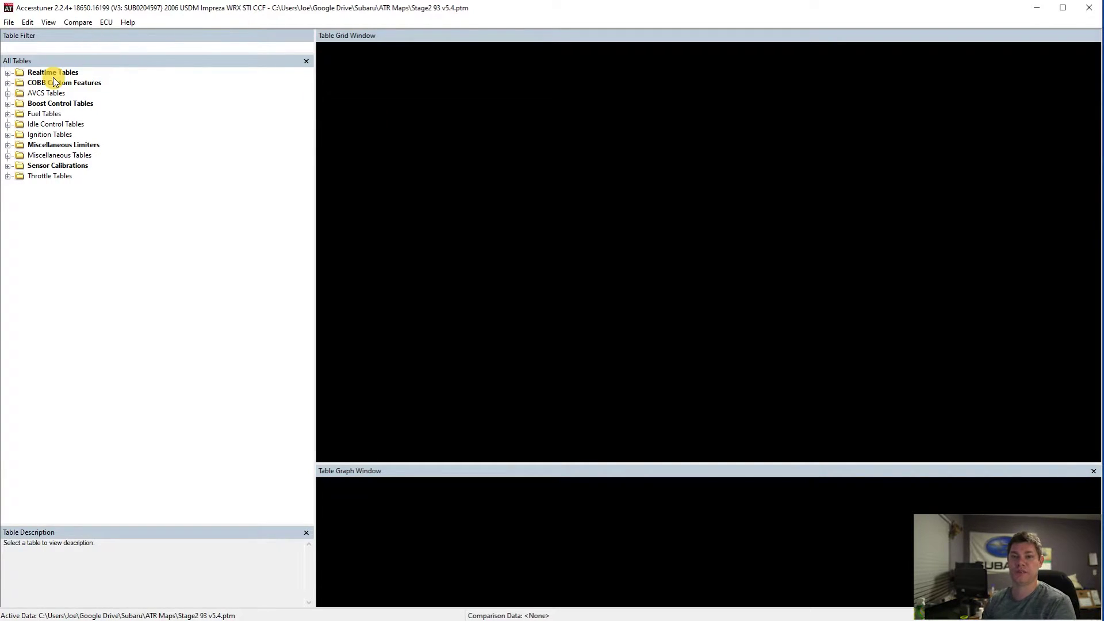
Step: Set both the high and low values of the MAP Sensor Voltage DTC Delays table to 8
double_click(39, 166)
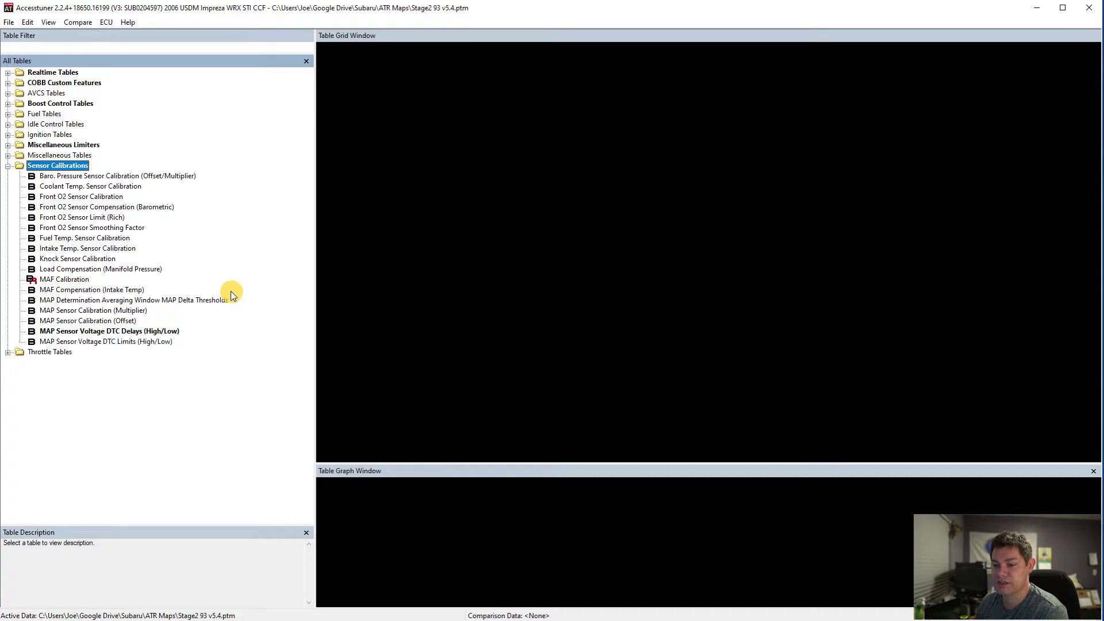
click(182, 327)
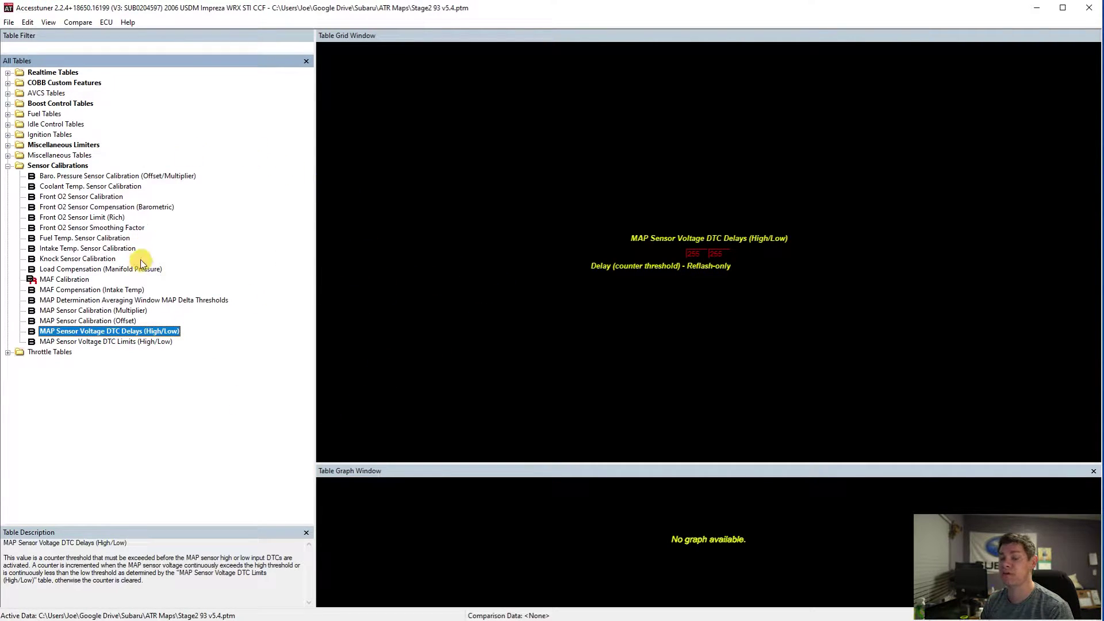
click(686, 307)
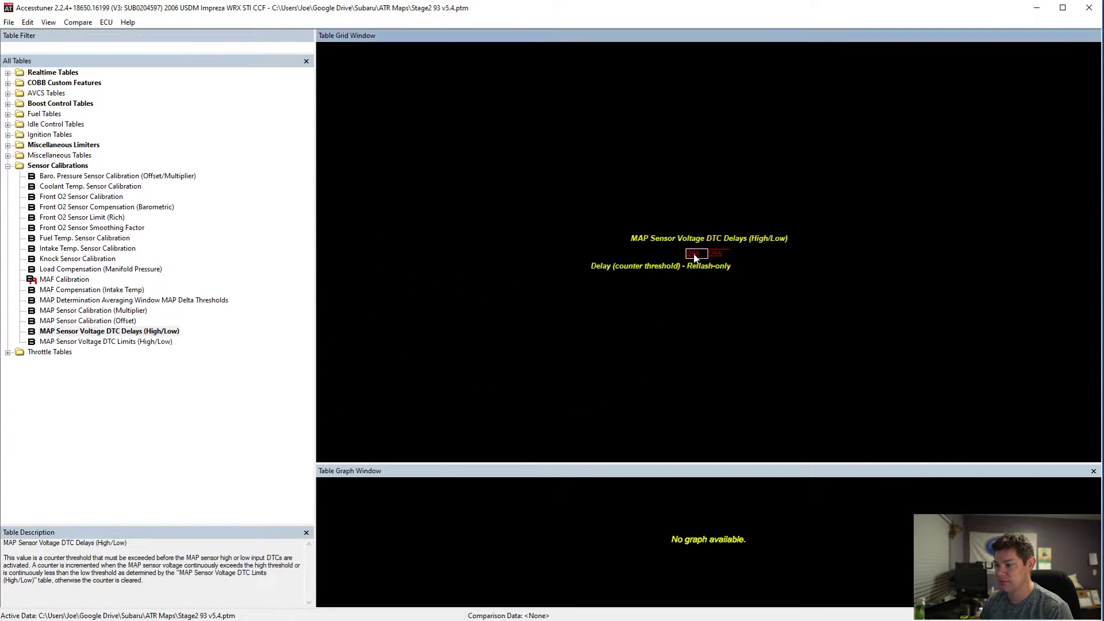
text(8)
click(611, 313)
click(721, 254)
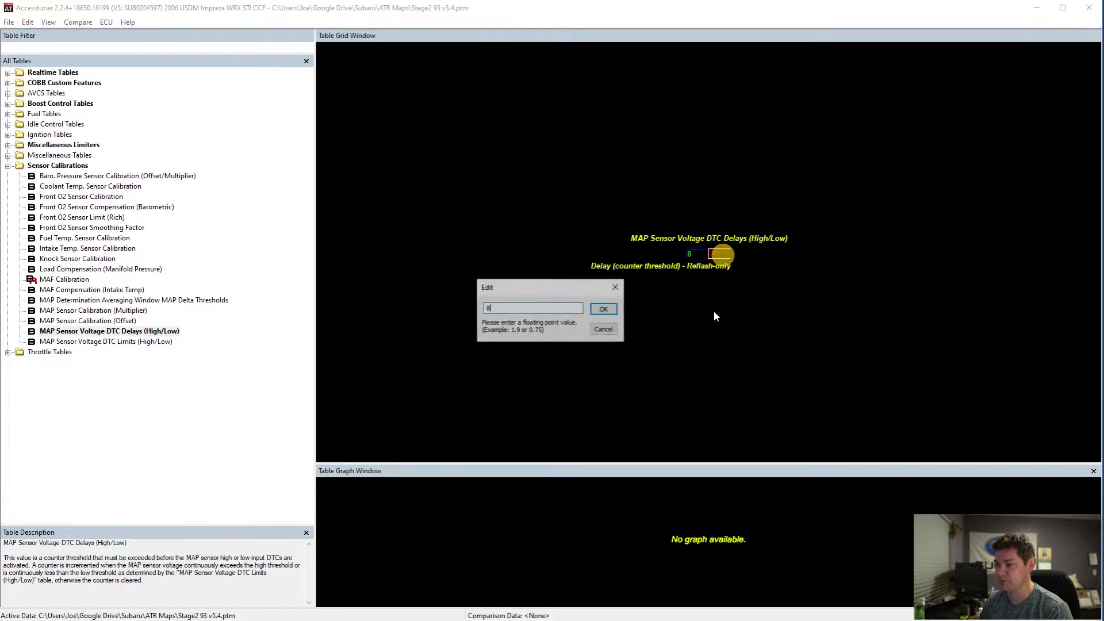
text(8)
click(611, 313)
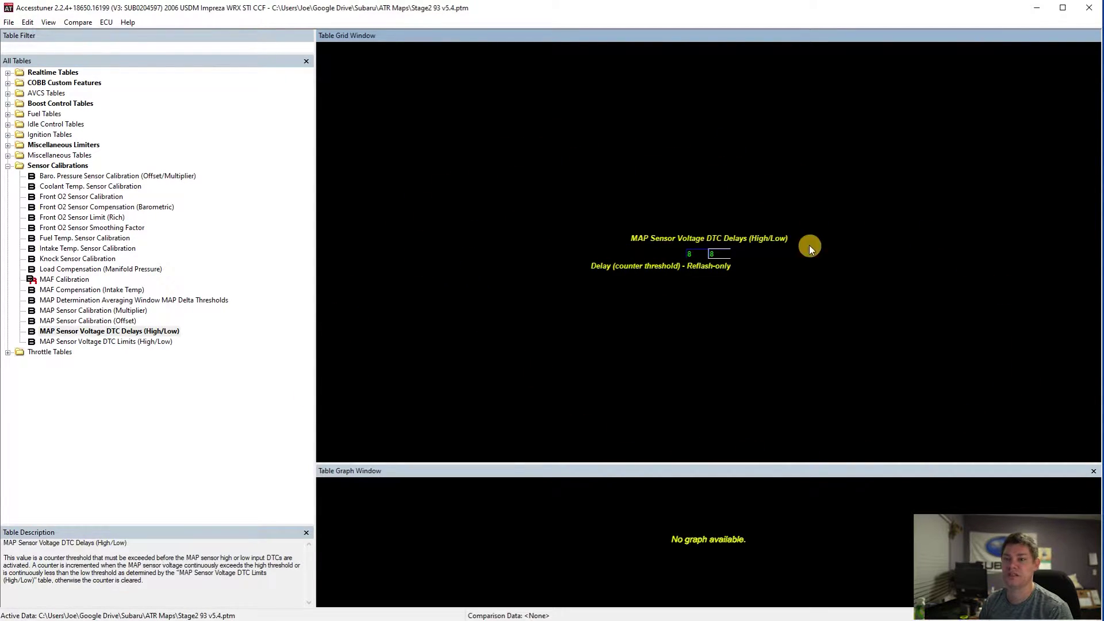
Step: Review the Load Limit (Max) Primary and MAF Limit (Max) tables, and recheck the MAP sensor voltage DTC tables
double_click(35, 146)
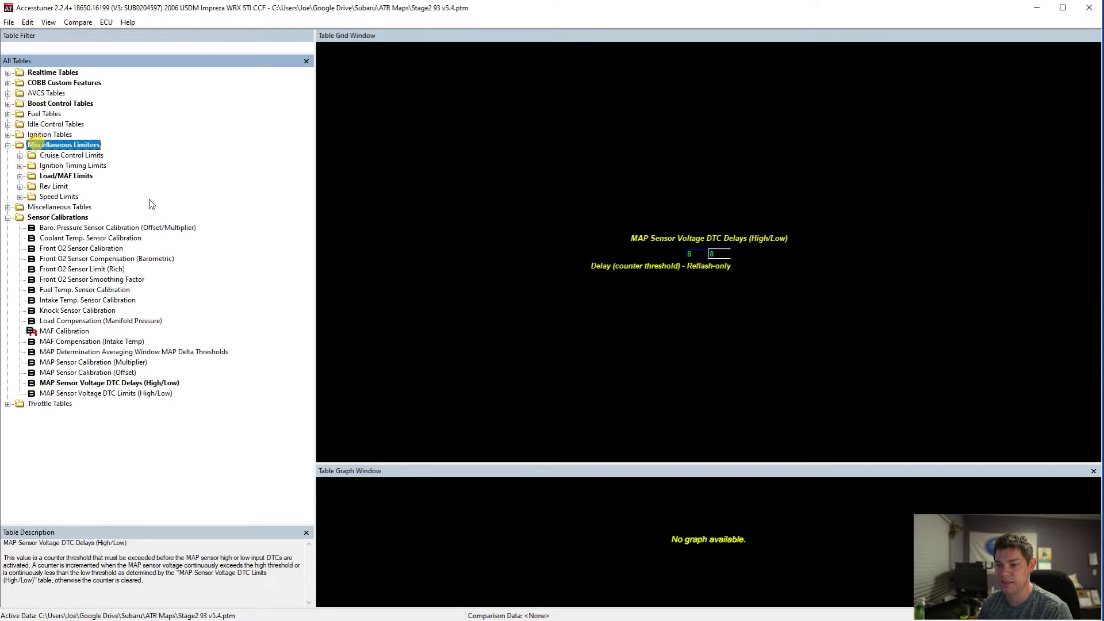
double_click(66, 177)
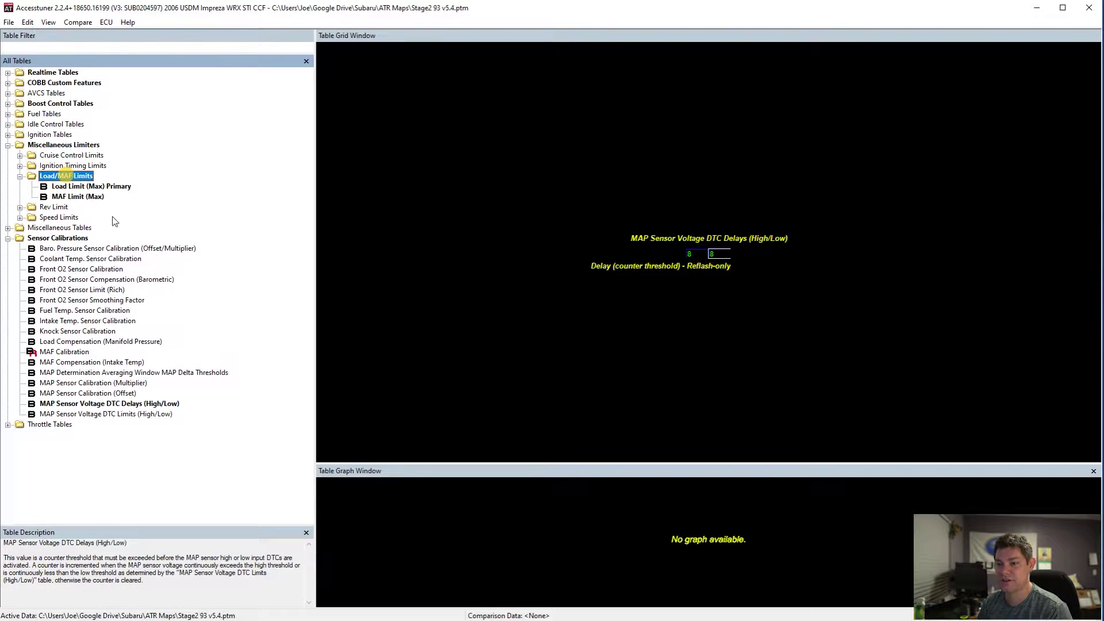
click(108, 187)
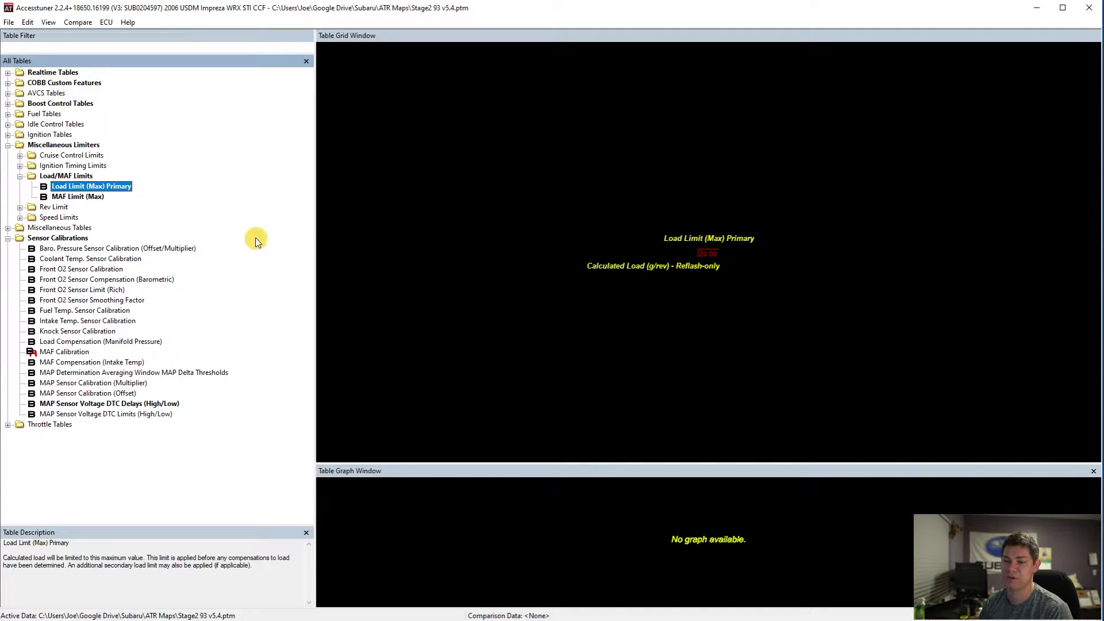
click(85, 198)
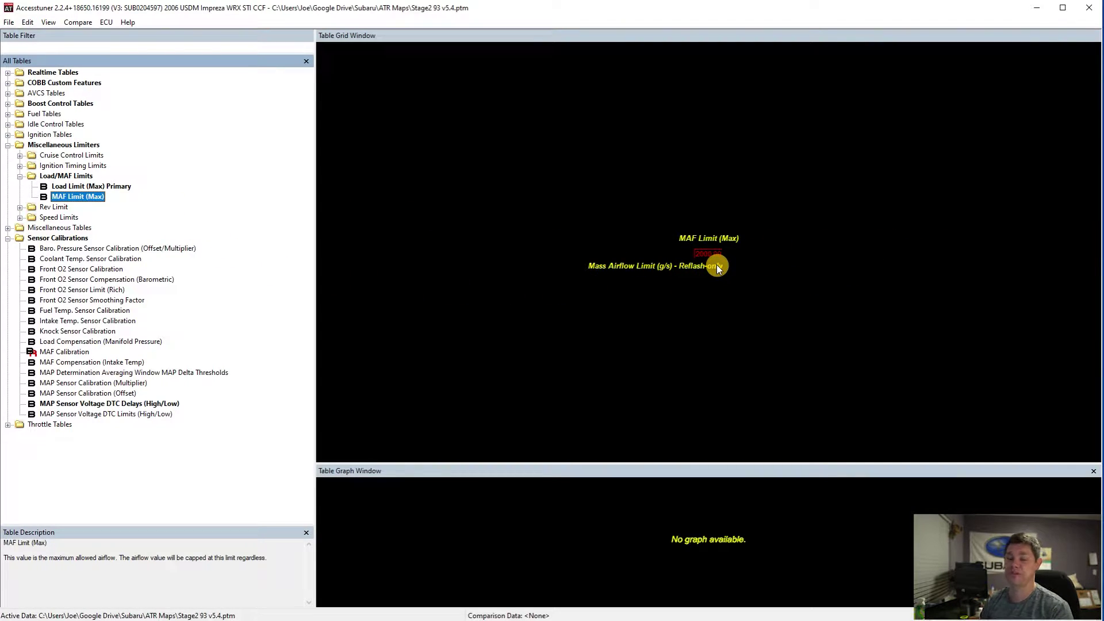
click(7, 145)
click(7, 104)
click(7, 104)
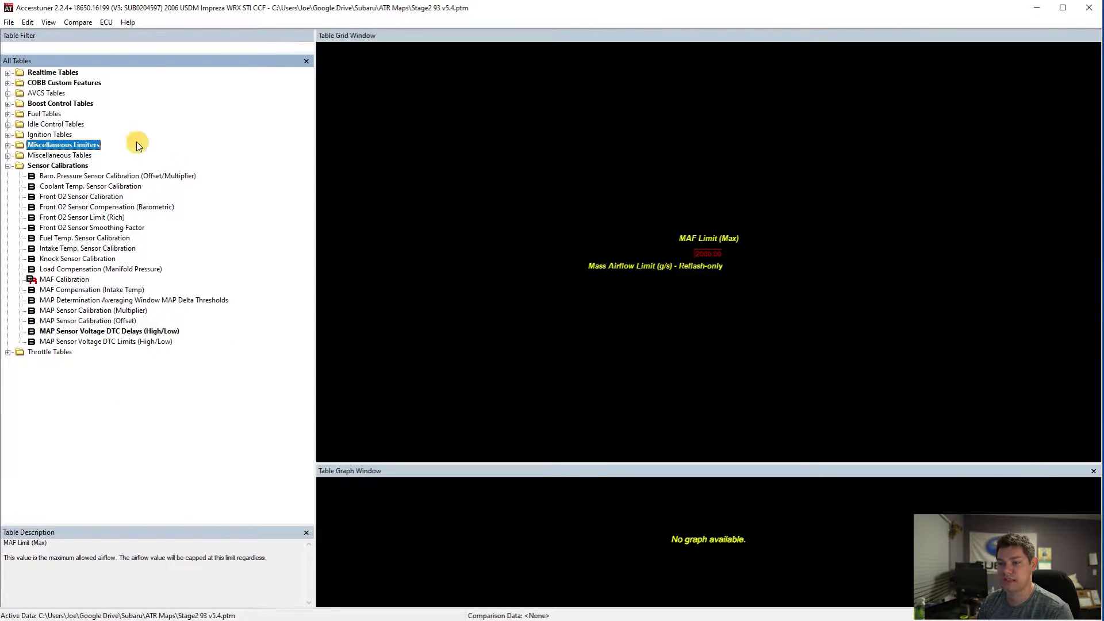
click(101, 341)
click(102, 332)
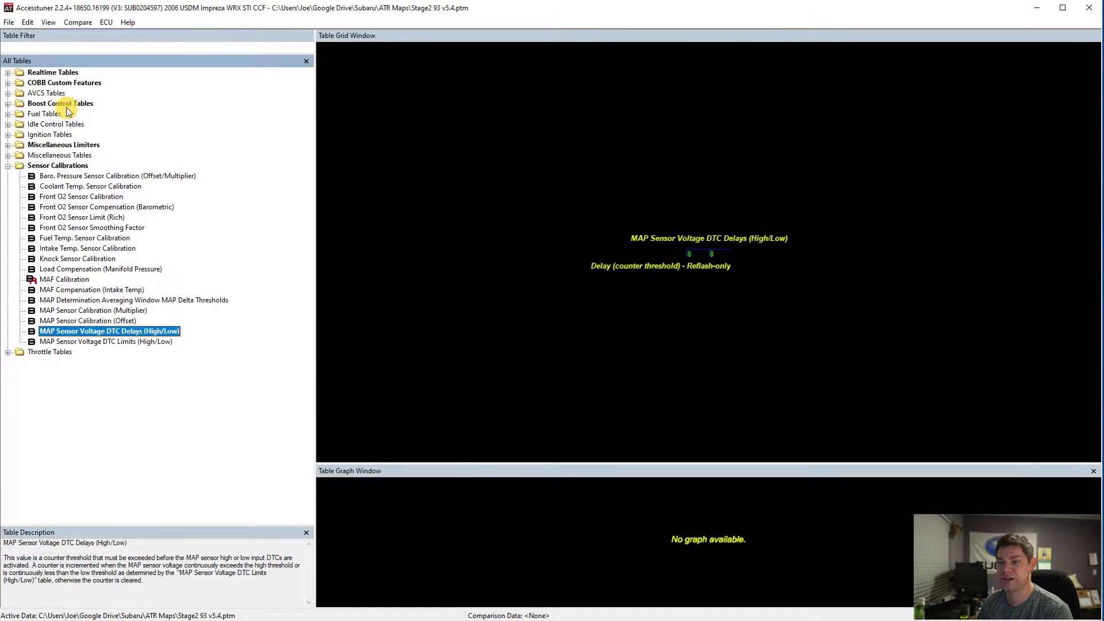
Step: Look through the COBB Custom Features categories and view the custom TGV Left sensor input calibration table
click(63, 84)
double_click(63, 86)
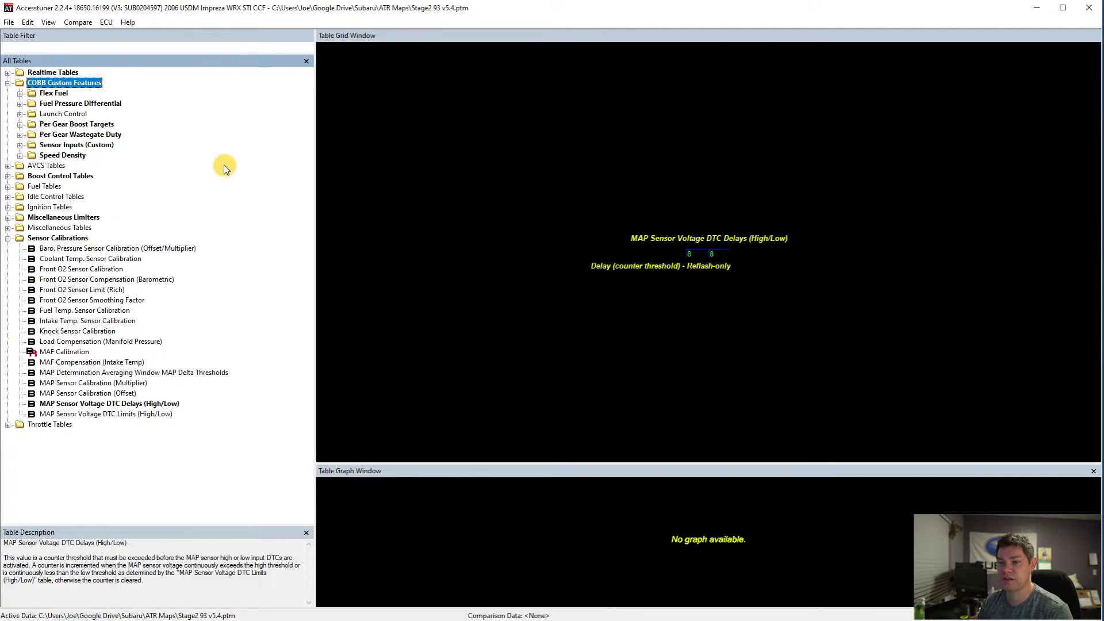
click(52, 94)
click(81, 104)
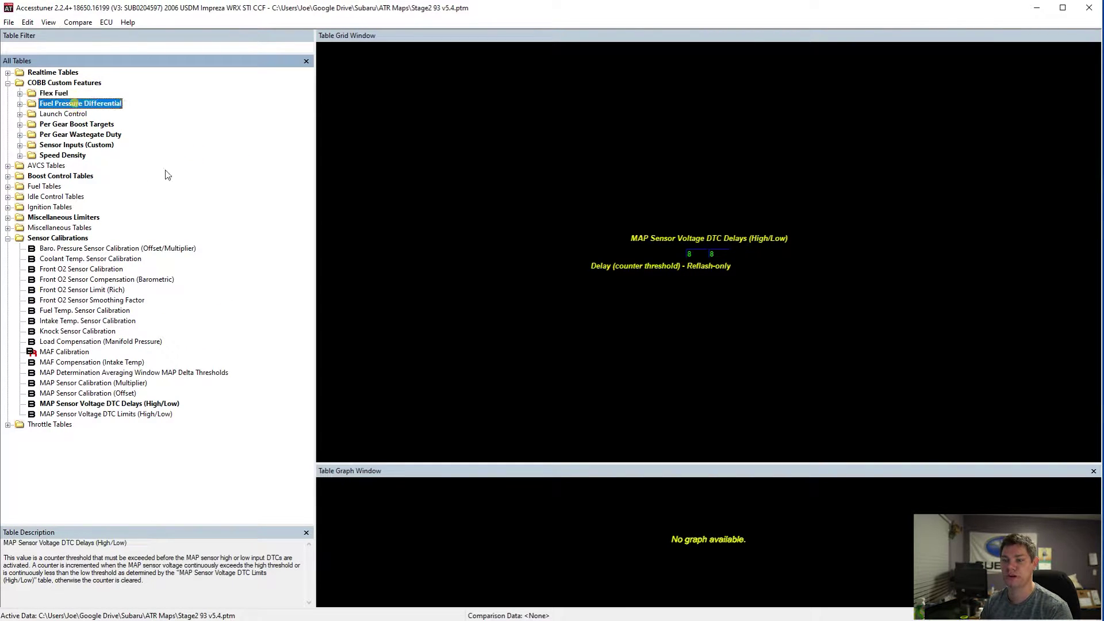
click(85, 125)
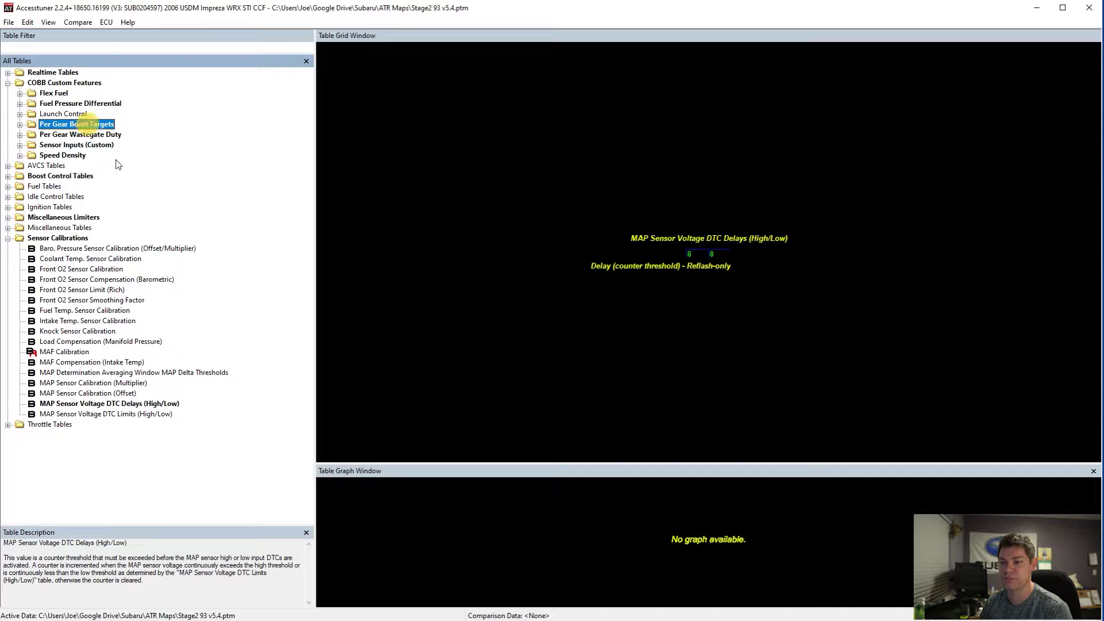
key(Down)
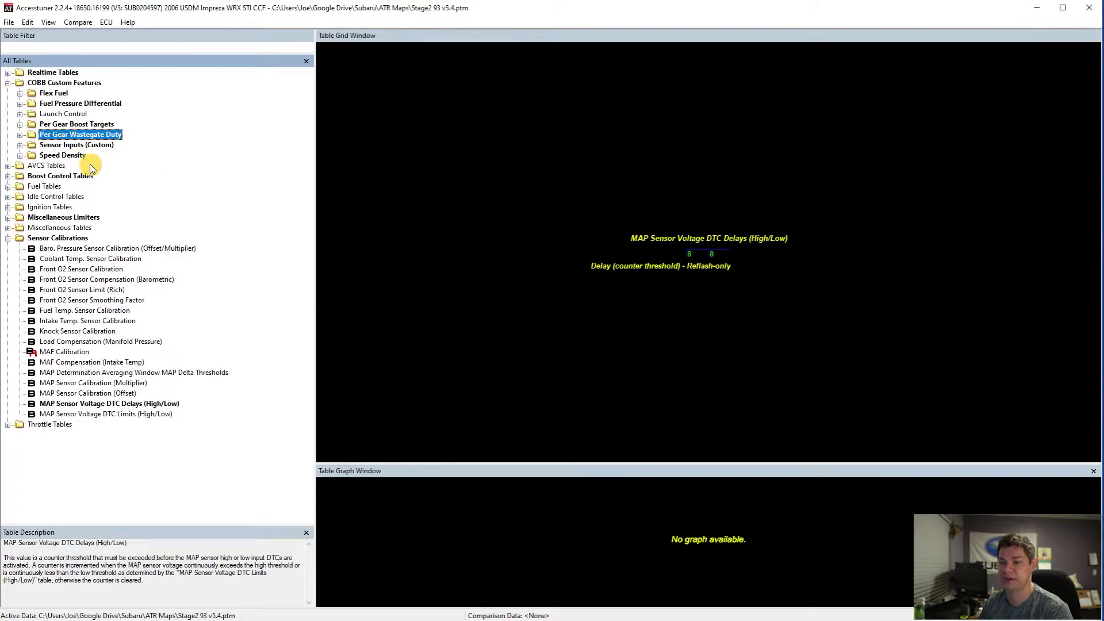
double_click(104, 146)
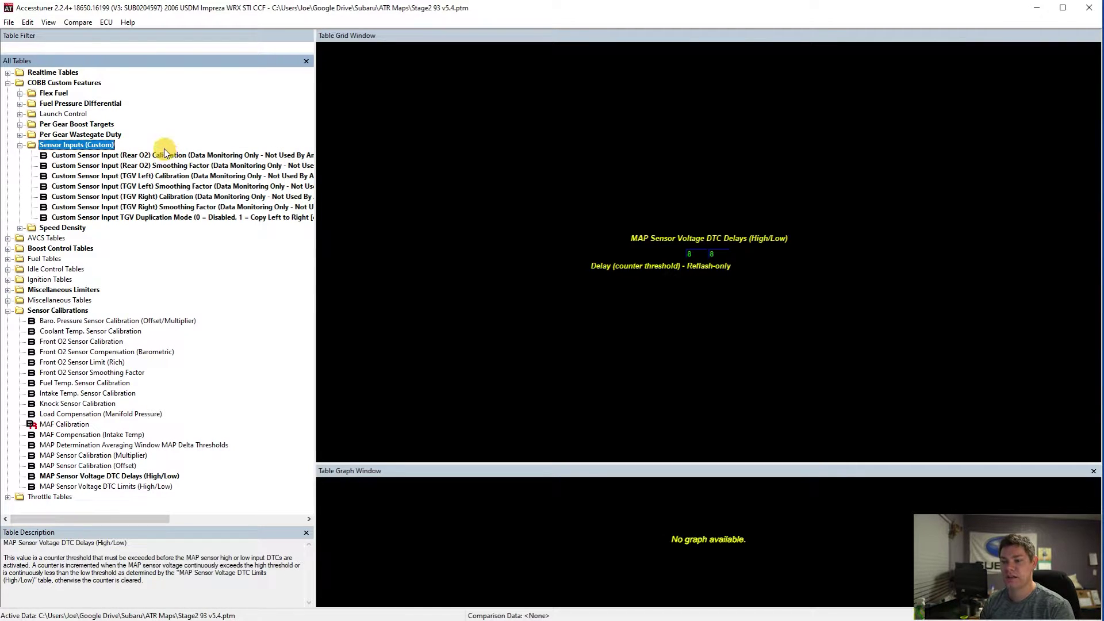
click(163, 177)
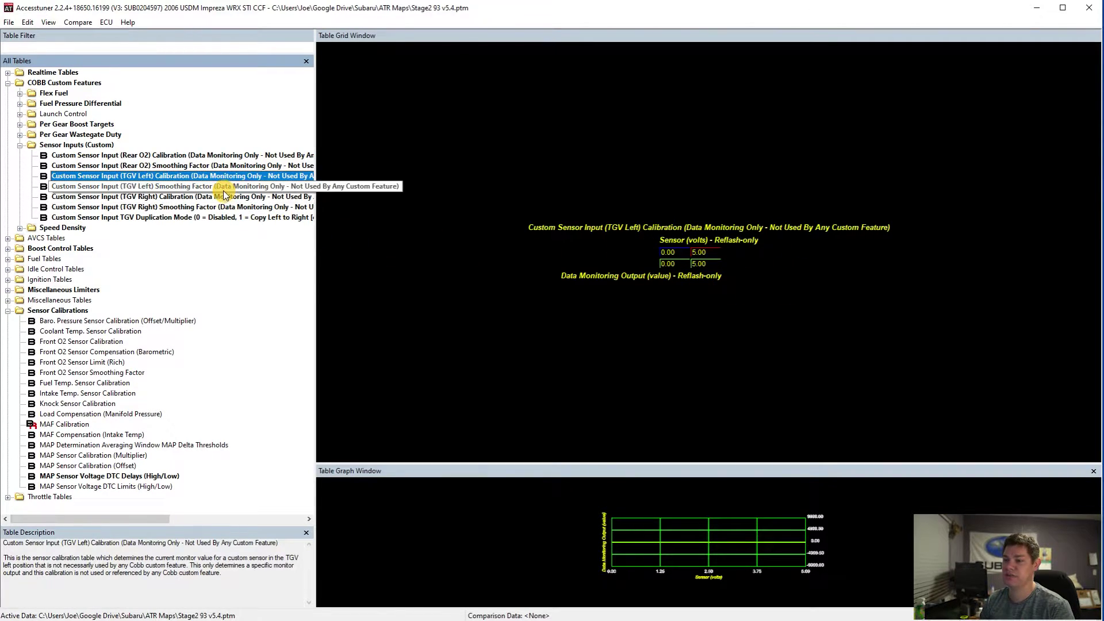
click(20, 145)
Step: Check the SD Feature Activation value among the Speed Density tables
double_click(70, 156)
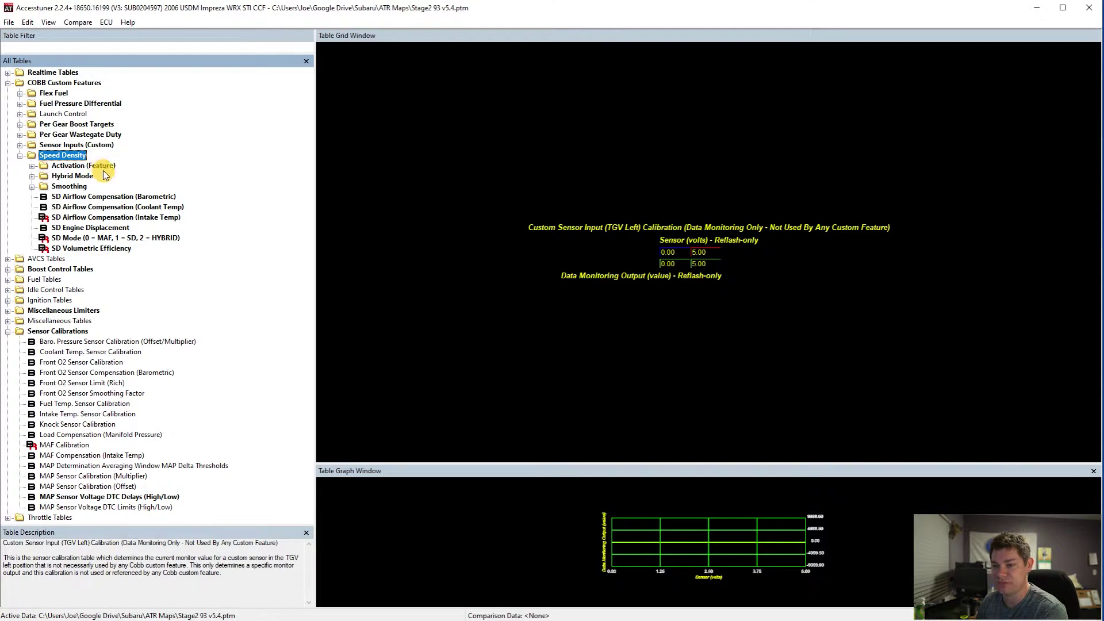
double_click(95, 167)
click(161, 176)
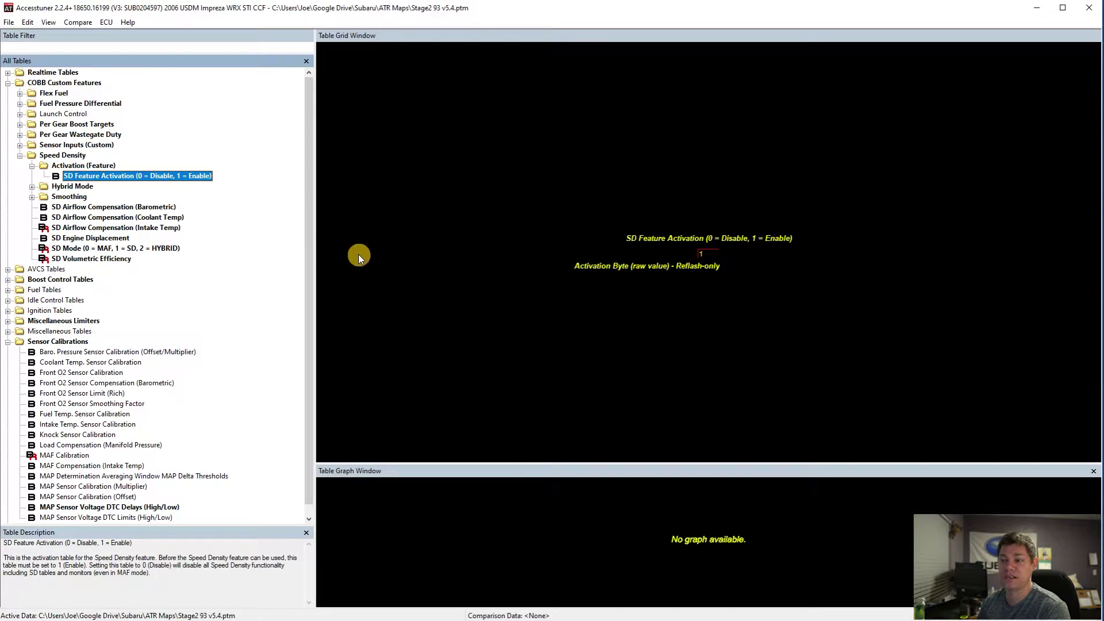
click(715, 253)
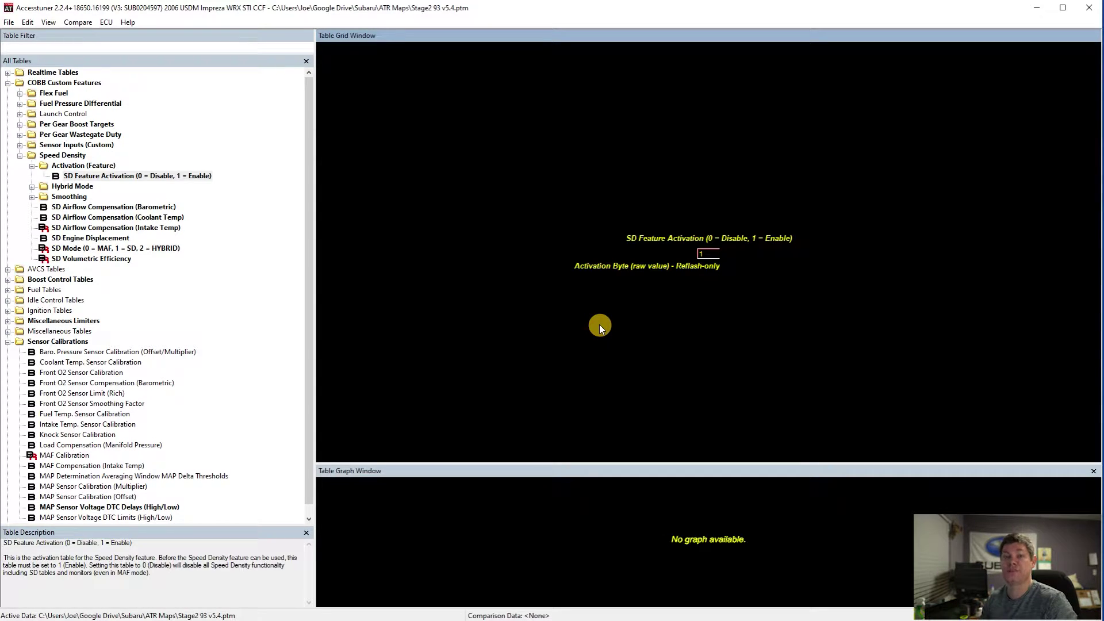
double_click(84, 166)
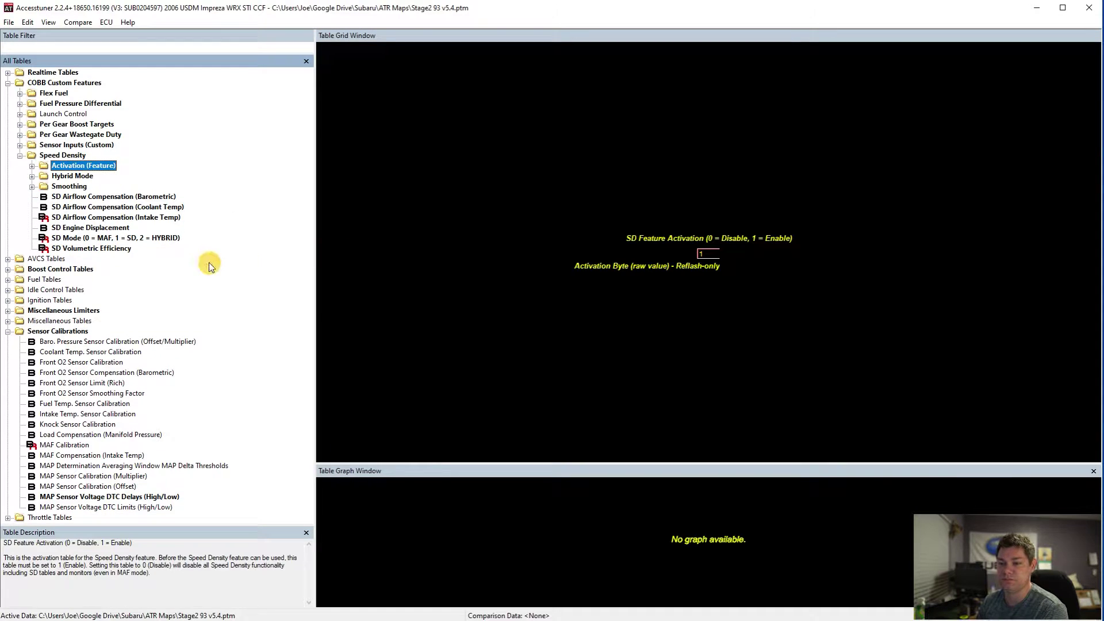
Step: Set the SD Mode table to 2 for hybrid operation
click(133, 238)
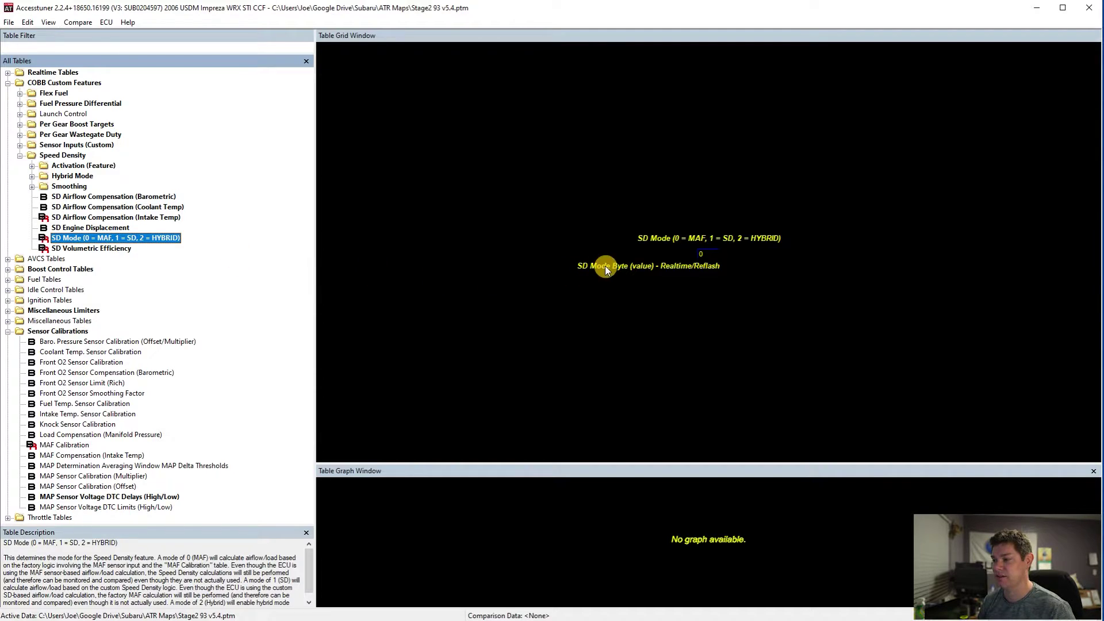
click(708, 251)
text(2)
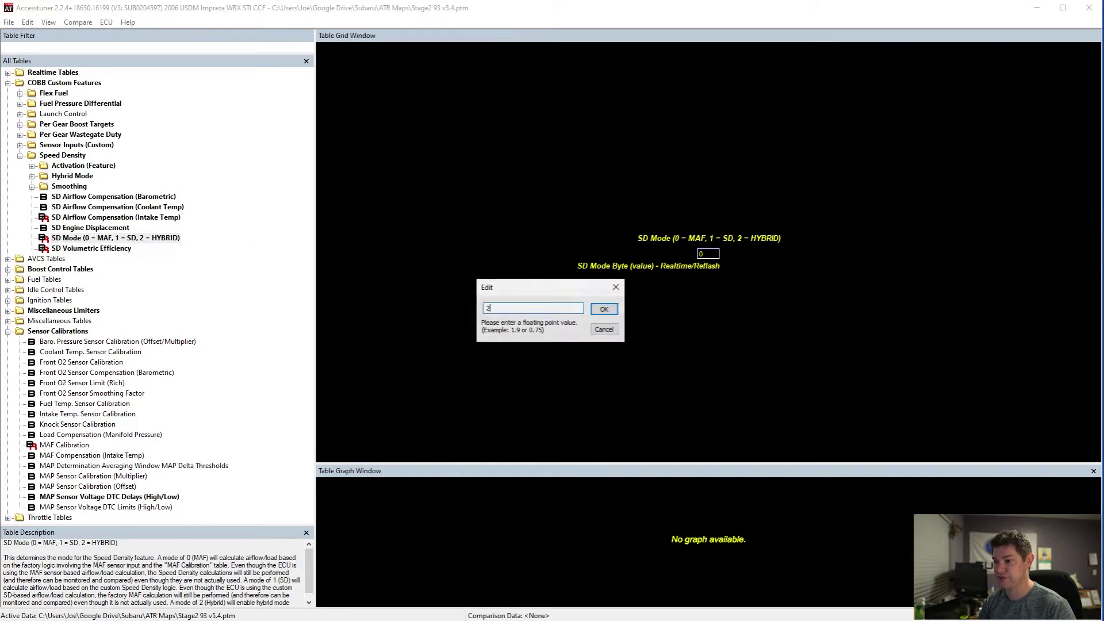
key(Return)
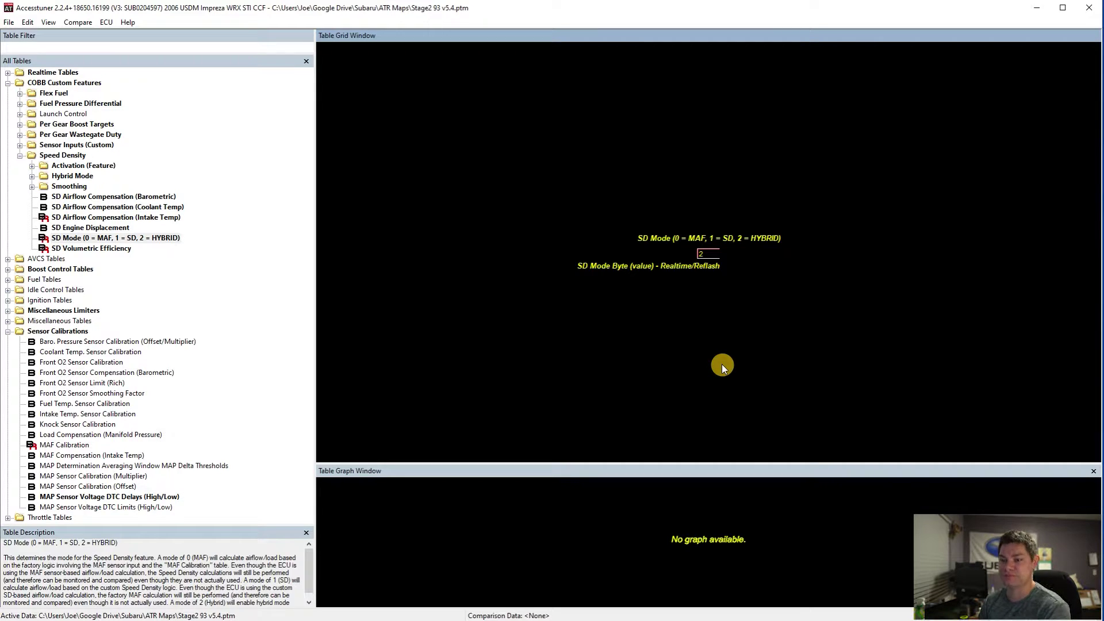
Step: Review the barometric, coolant temperature and intake temperature SD Airflow Compensation tables, and select the 104 °F column of the intake temperature table
click(142, 198)
click(151, 207)
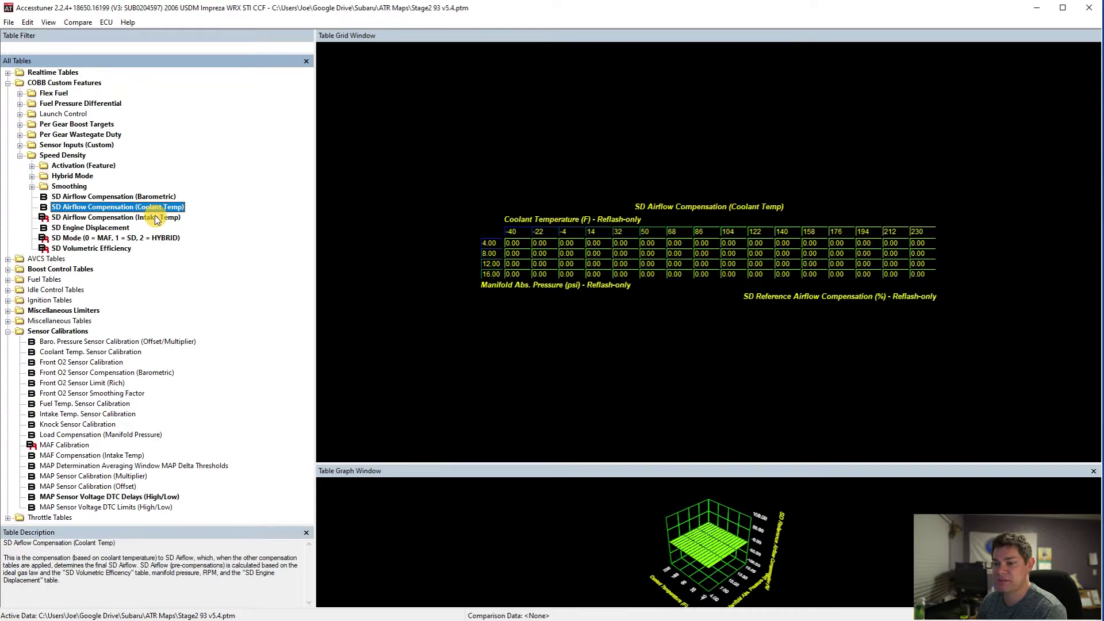
click(152, 218)
click(152, 207)
click(154, 217)
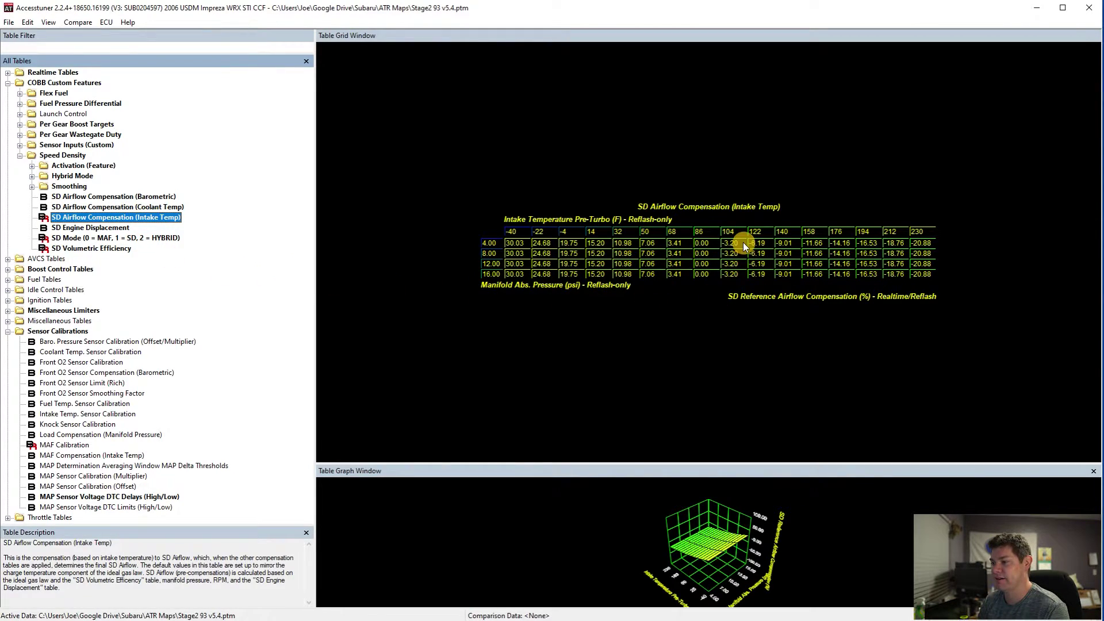
drag(736, 242, 739, 275)
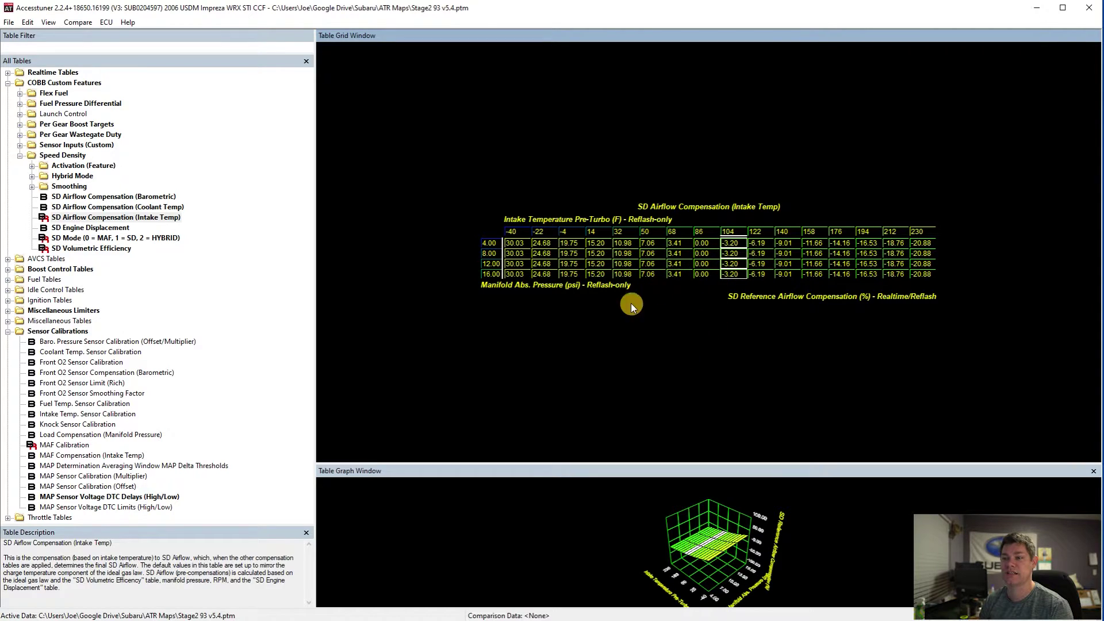
Step: Expand the Speed Density activation and Hybrid Mode groups and view the Hybrid Mode MAF/SD Threshold (MAFv) table
double_click(75, 167)
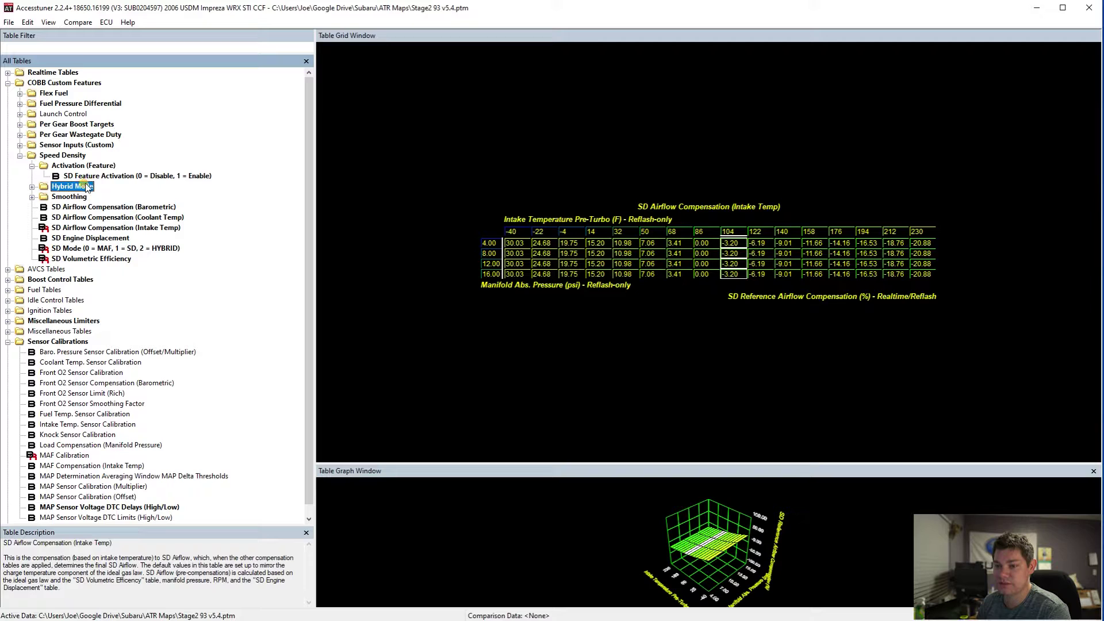
click(78, 186)
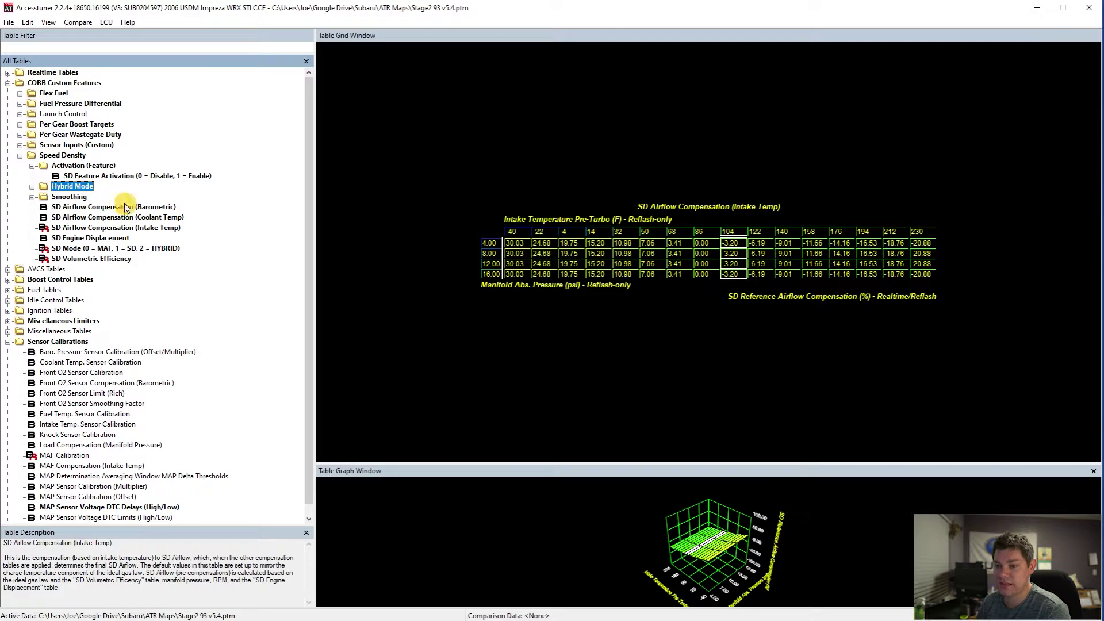
double_click(85, 186)
click(223, 208)
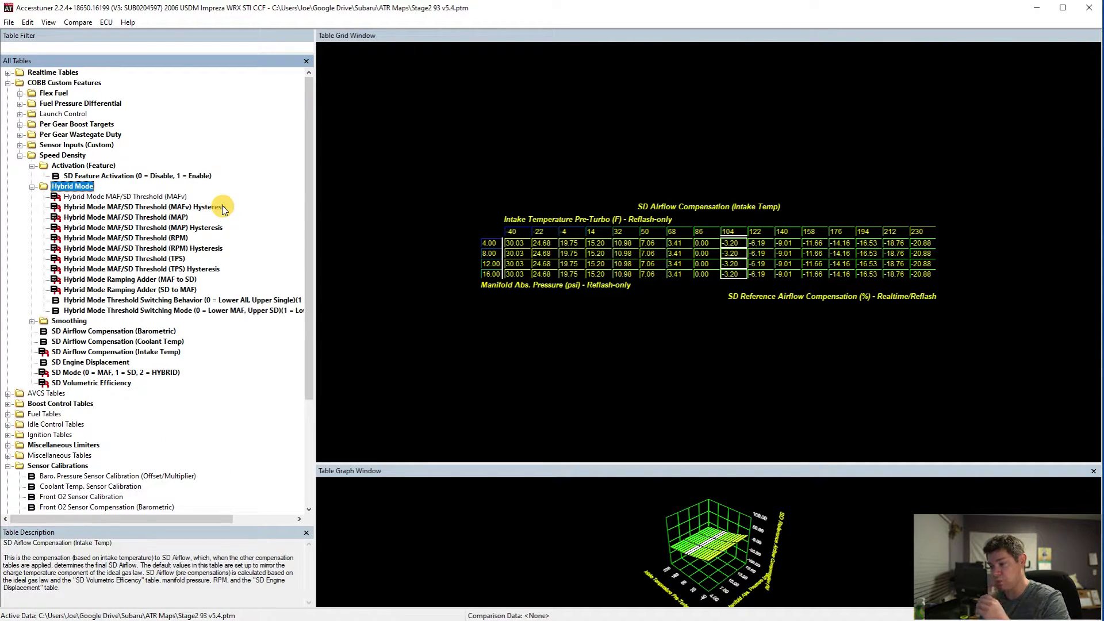
click(176, 198)
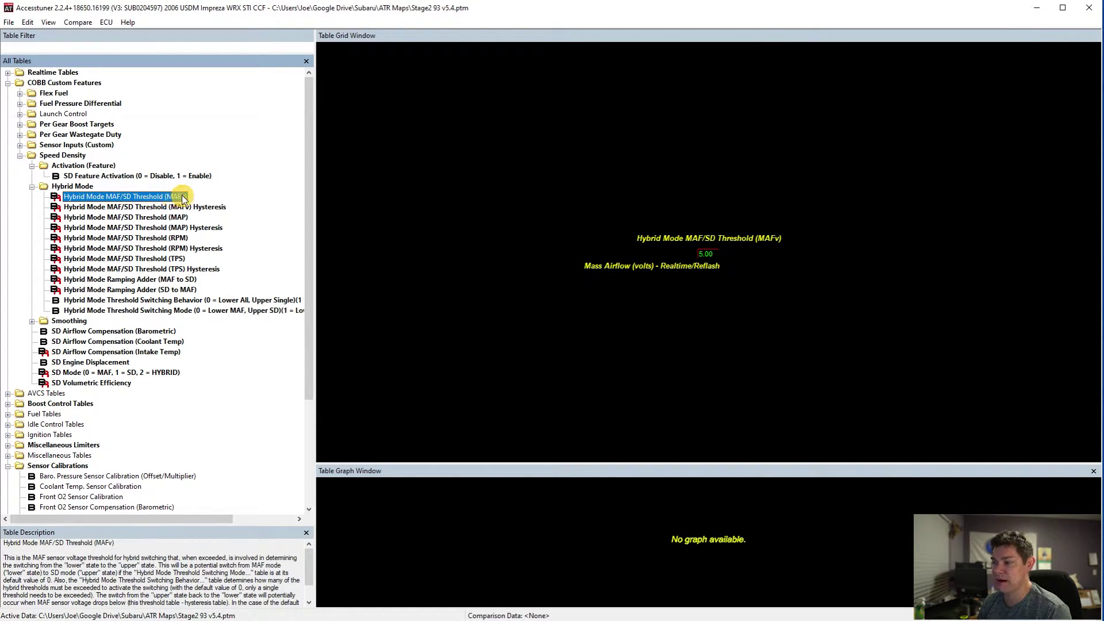
Step: Review the MAP, RPM, TPS and MAFv threshold tables that control Hybrid Mode MAF/SD switching
click(178, 221)
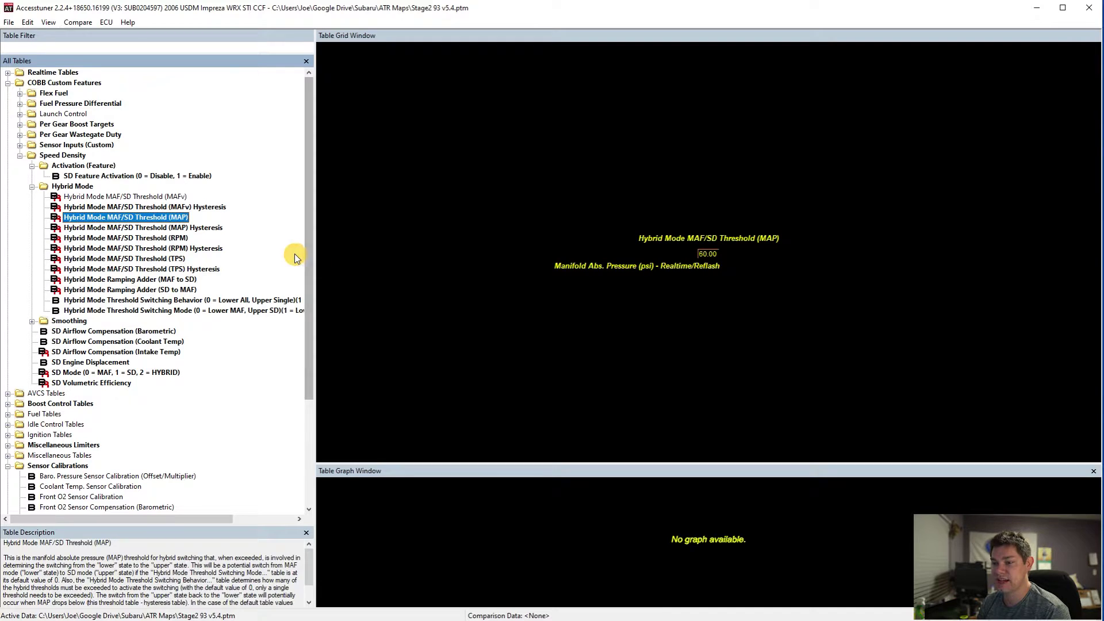
click(184, 239)
click(178, 259)
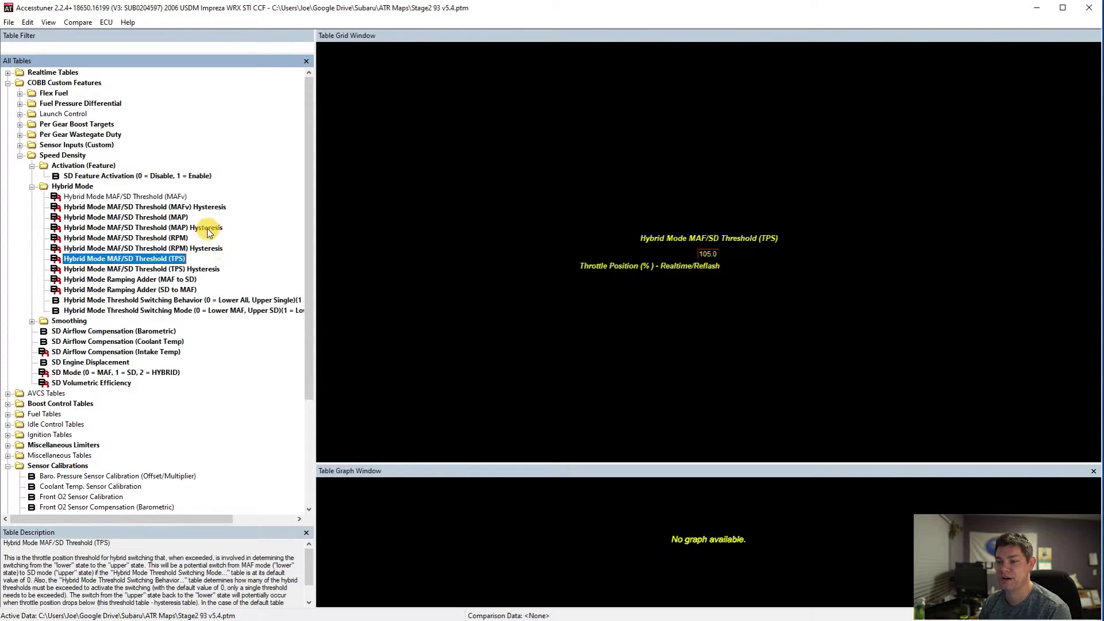
click(180, 197)
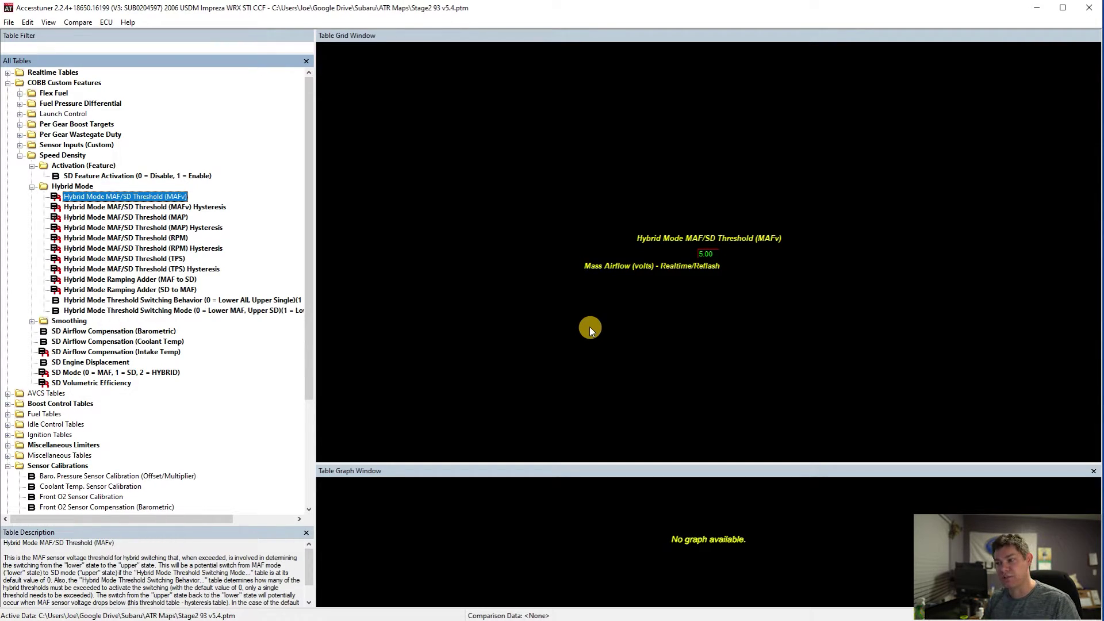
click(175, 217)
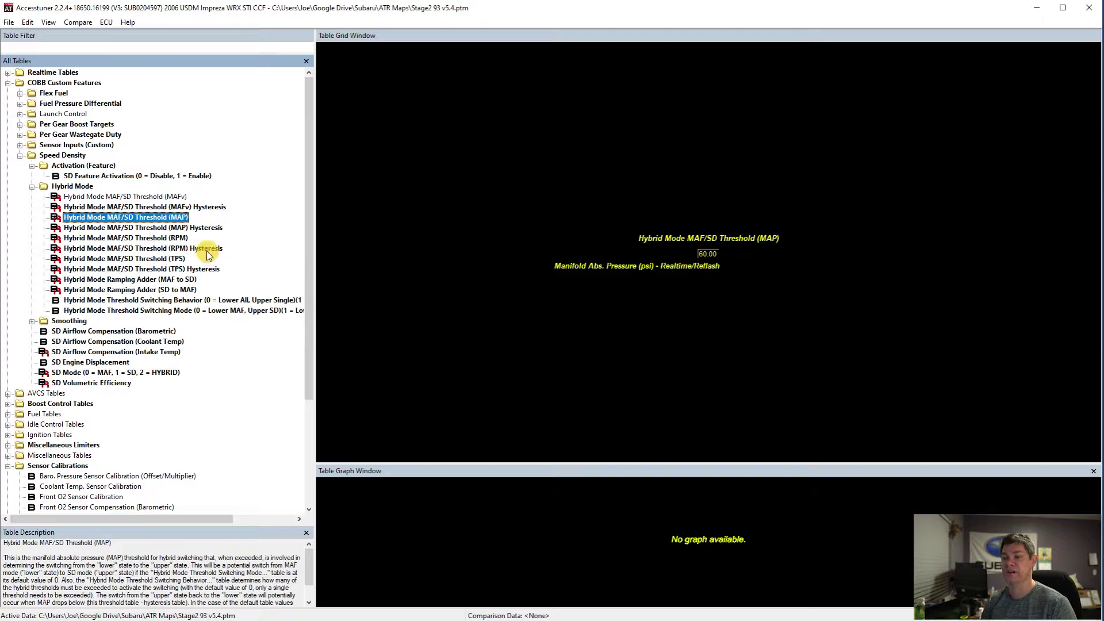
click(178, 238)
click(172, 258)
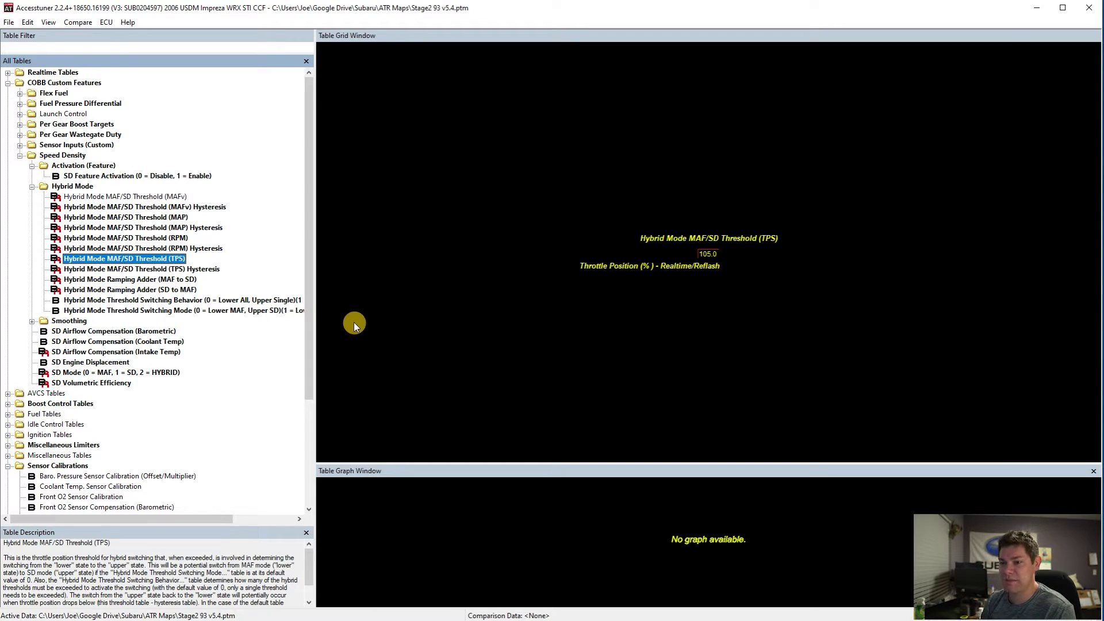
click(185, 217)
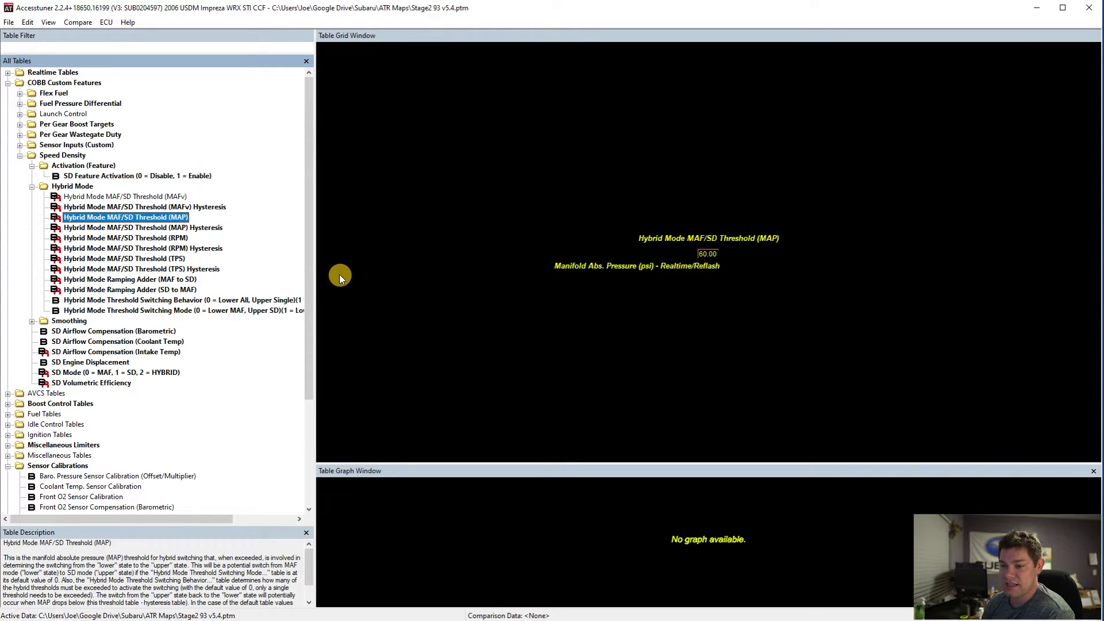
Step: Check the MAFv and MAP threshold hysteresis tables and the Hybrid Mode ramping adder tables for both switching directions
key(Up)
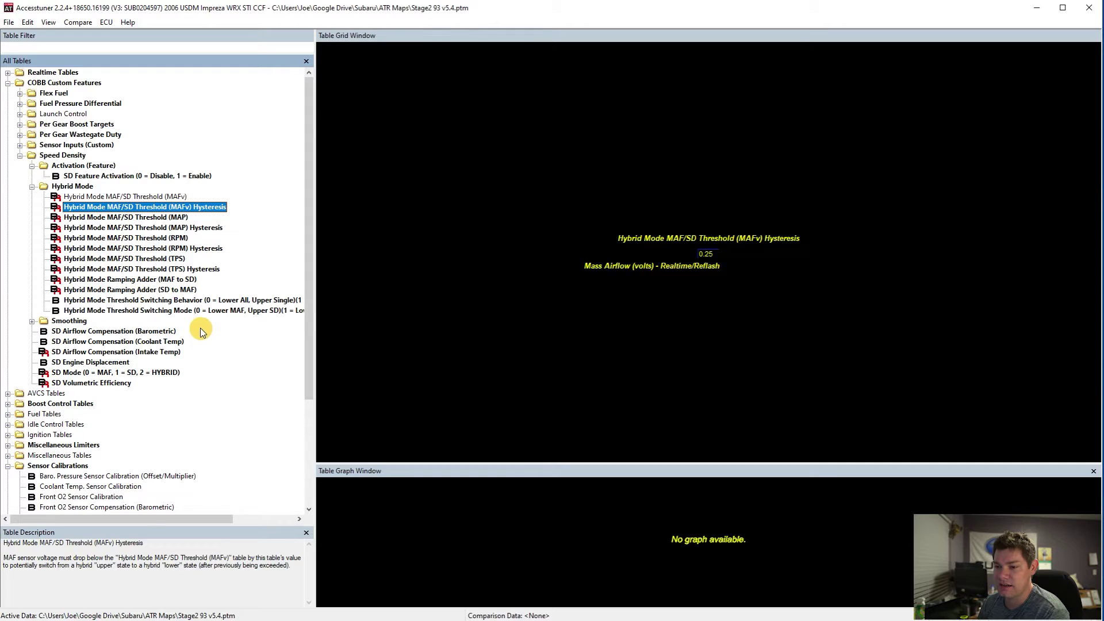
click(167, 279)
click(175, 290)
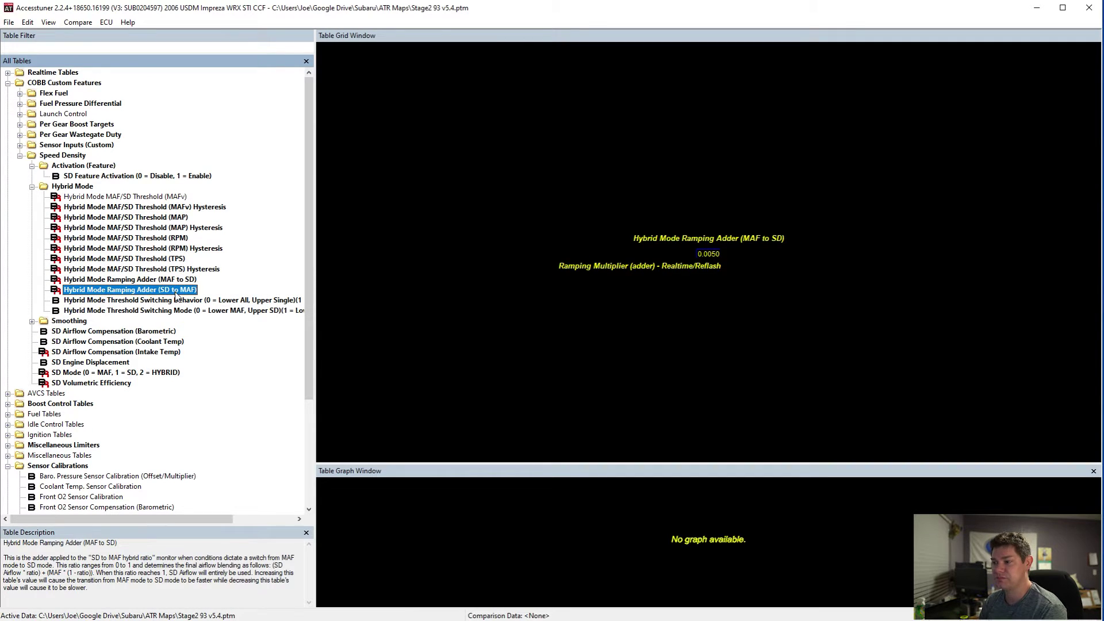
click(201, 228)
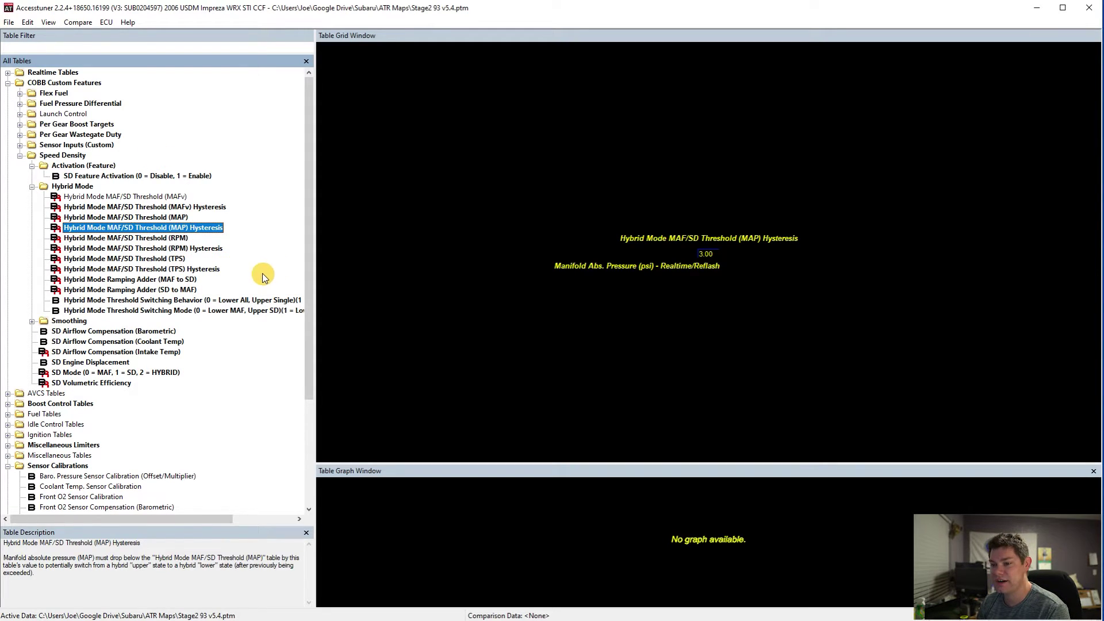
Step: In the SD Volumetric Efficiency table, set the cells from 8 to 12 psi and 2100 to 3500 RPM to 50
click(112, 382)
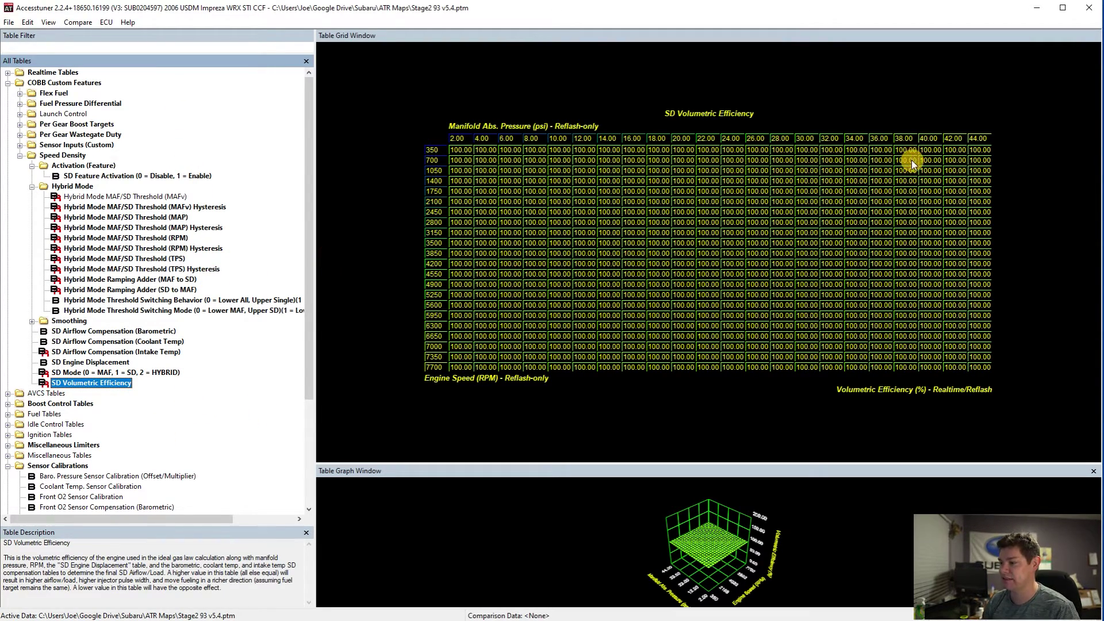
drag(739, 180, 840, 278)
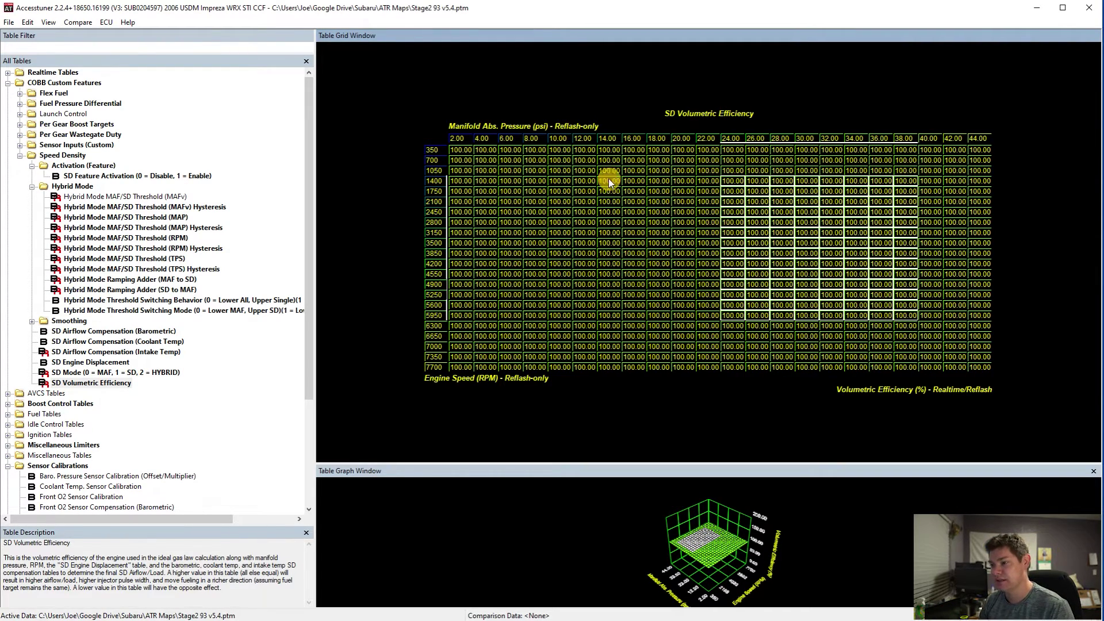
drag(544, 196, 598, 240)
key(equal)
text(50)
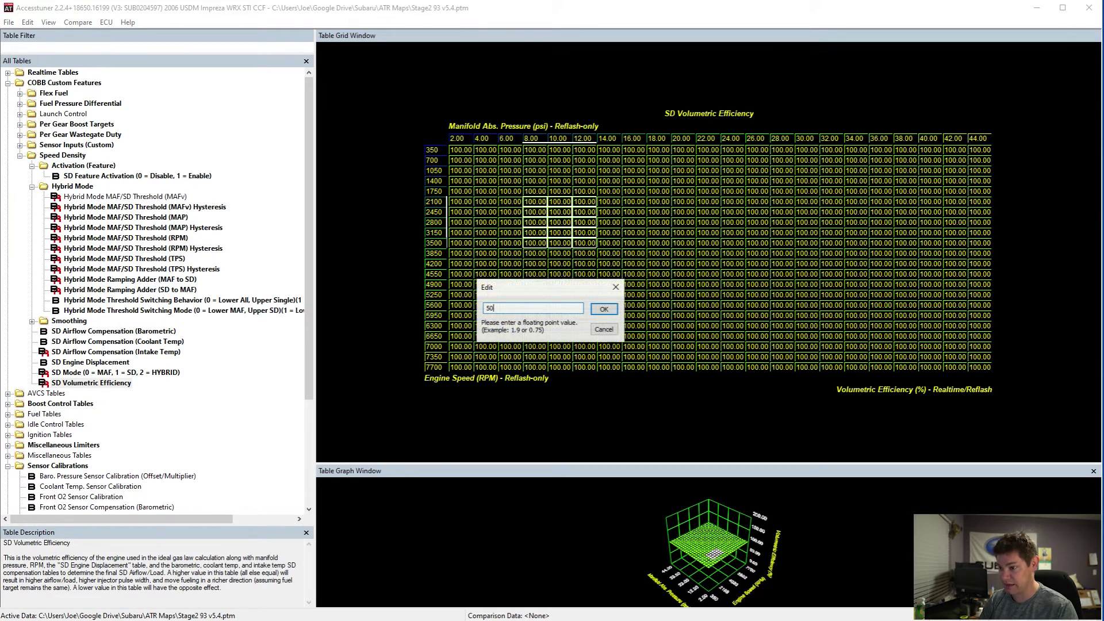
key(Return)
Step: Set the volumetric efficiency cells from 30 to 42 psi and 3850 to 7350 RPM to 101
drag(807, 253, 953, 357)
key(equal)
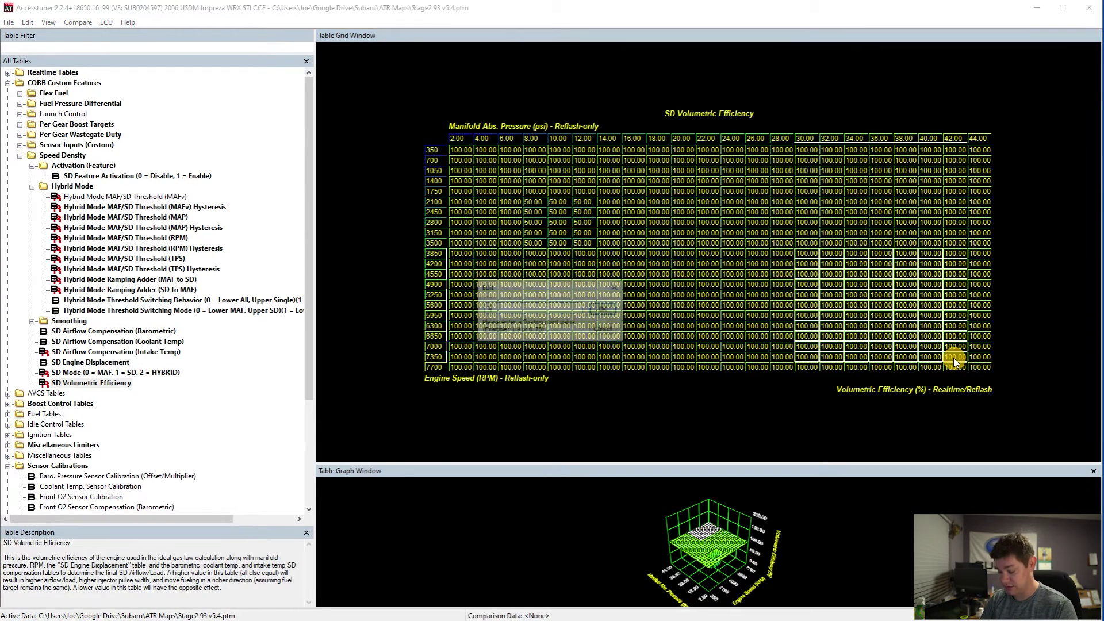
text(101)
key(Return)
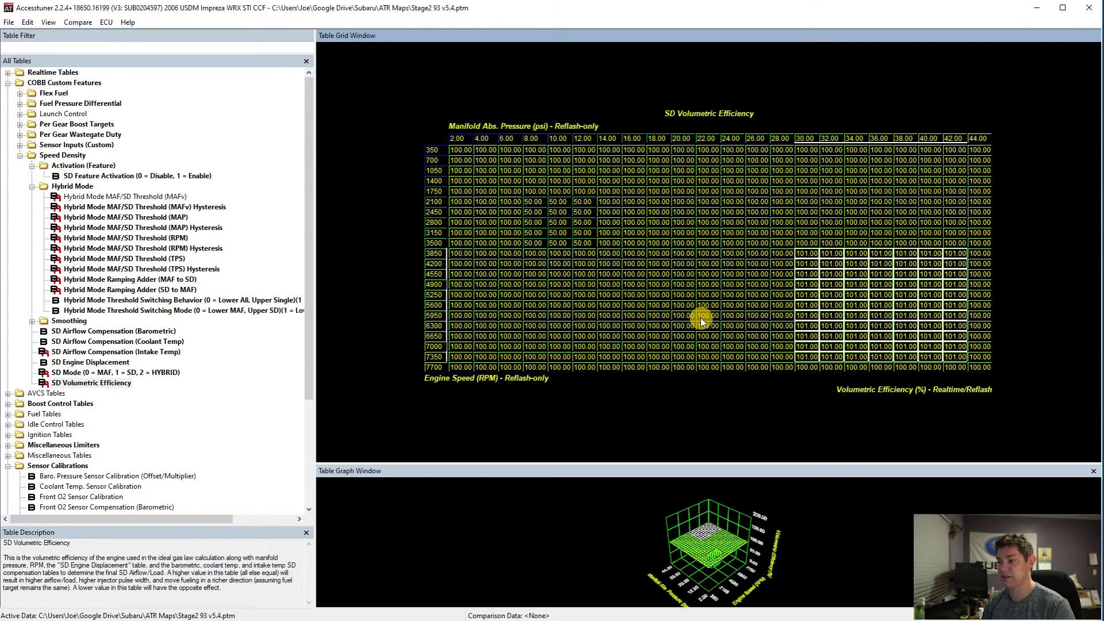
click(683, 305)
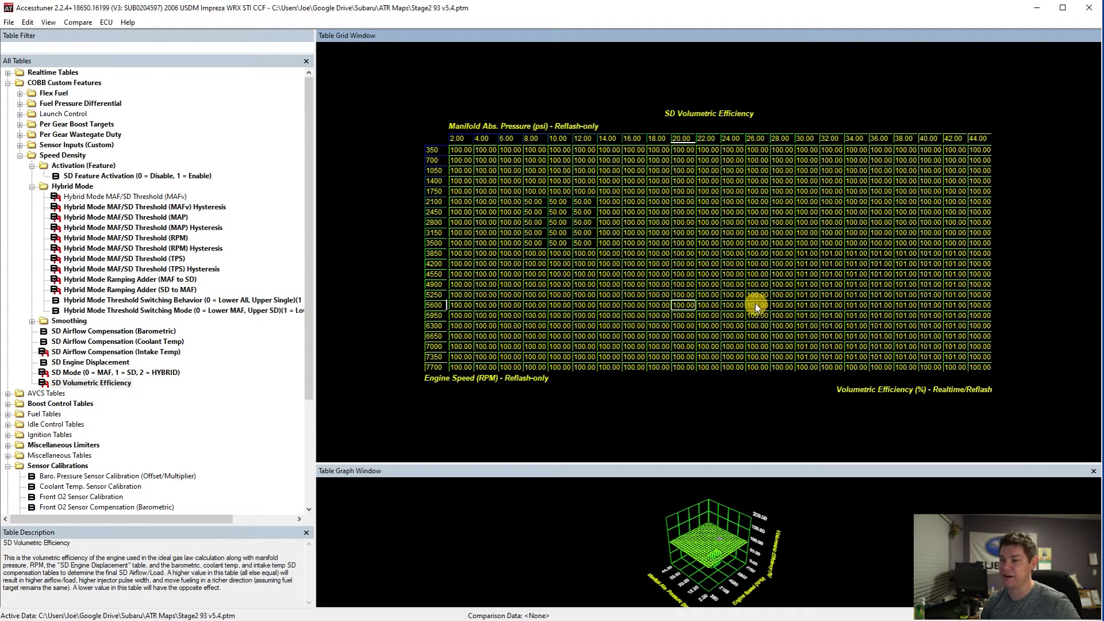
Step: Open the configuration options and enable the SD VE Estimated (MAF) monitor in the gauge list
click(46, 23)
mouse_move(28, 21)
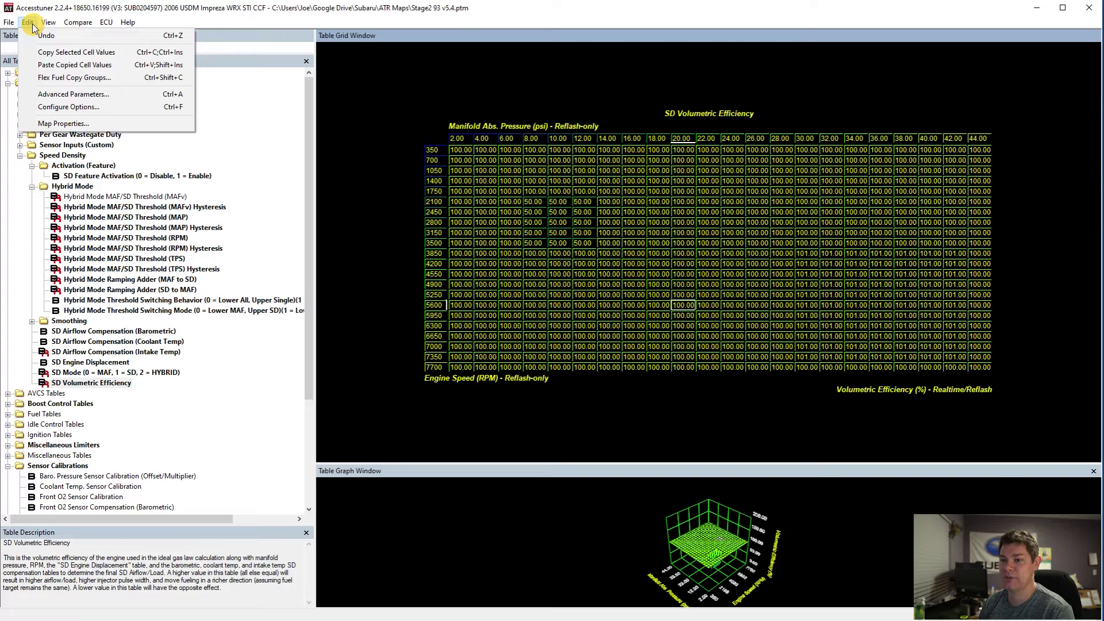
click(80, 107)
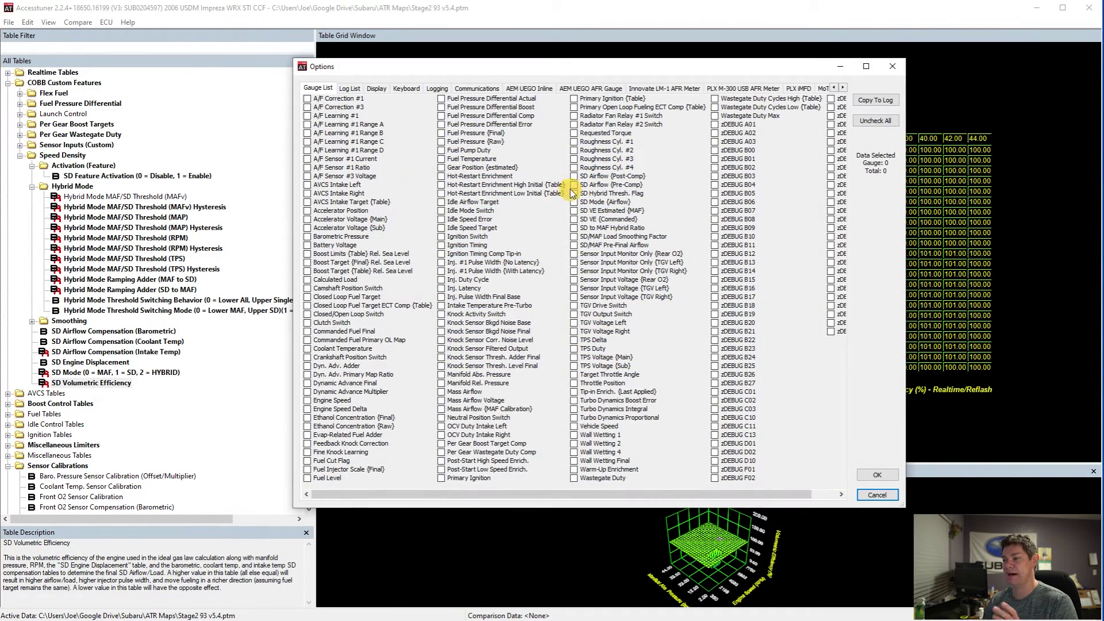
drag(582, 67, 513, 109)
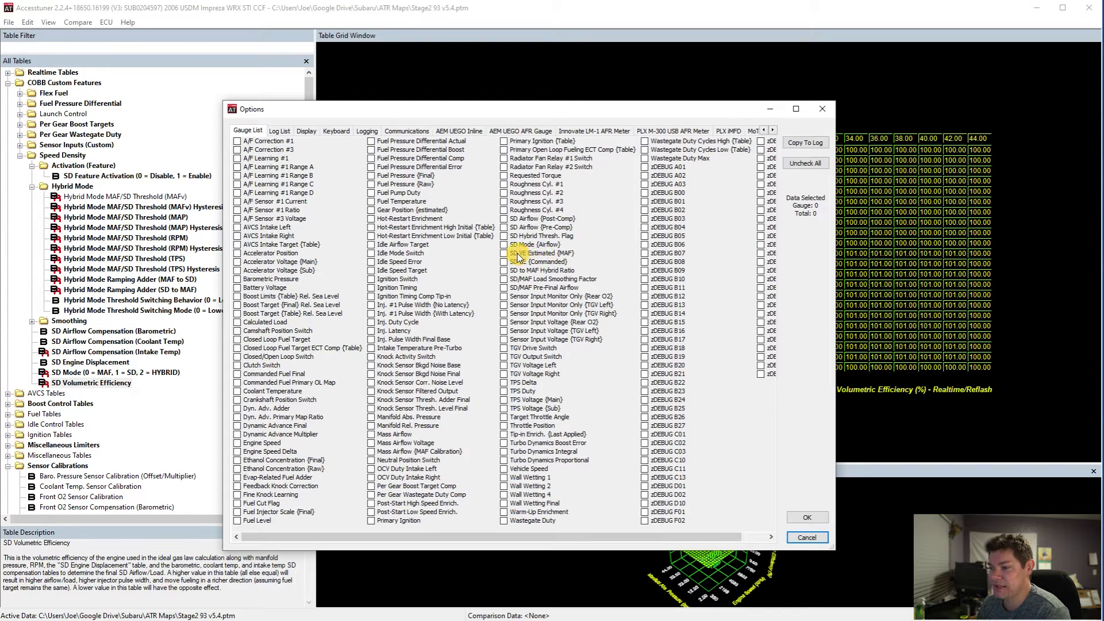
click(505, 254)
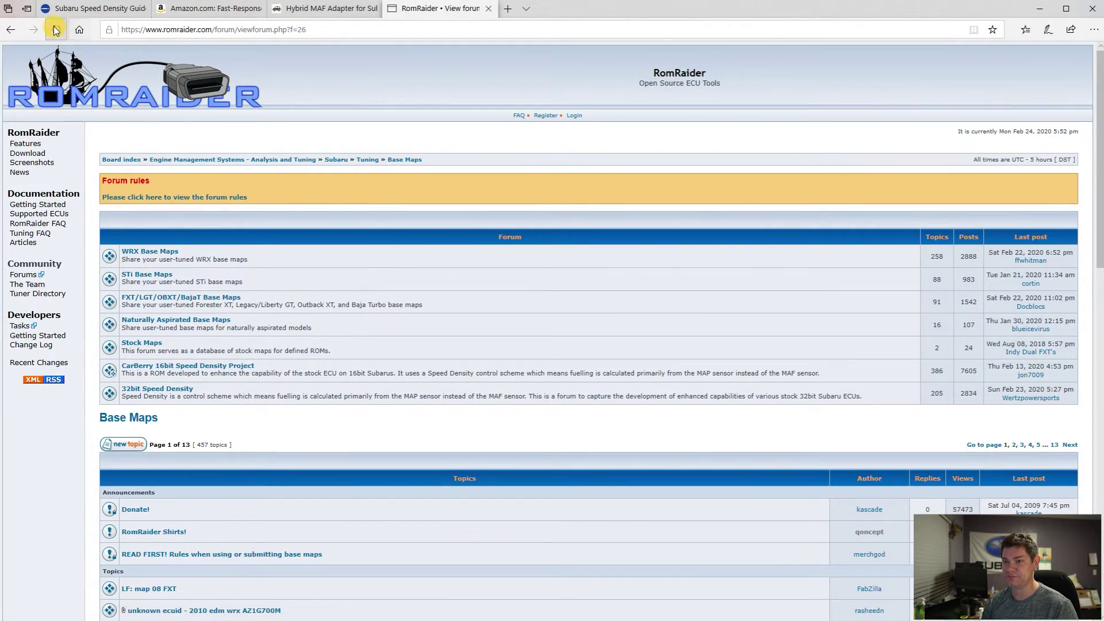
Step: Switch to the browser and consult the hybrid threshold and transition blending sections of the Subaru Speed Density Guide
click(92, 8)
scroll(450, 292, up, 10)
scroll(451, 291, up, 15)
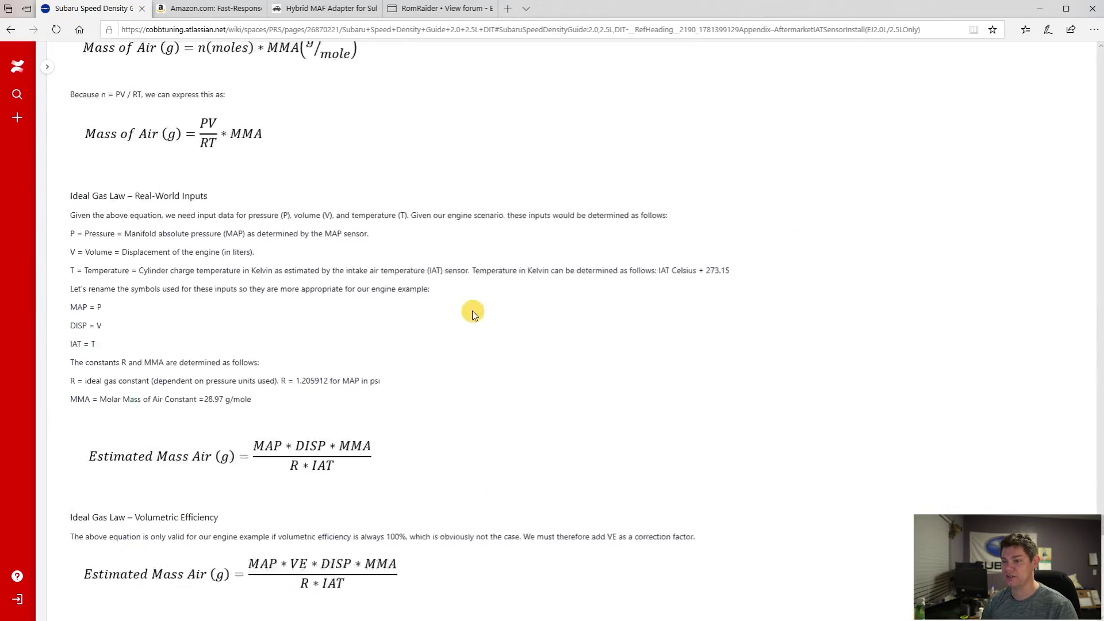
drag(257, 360, 168, 207)
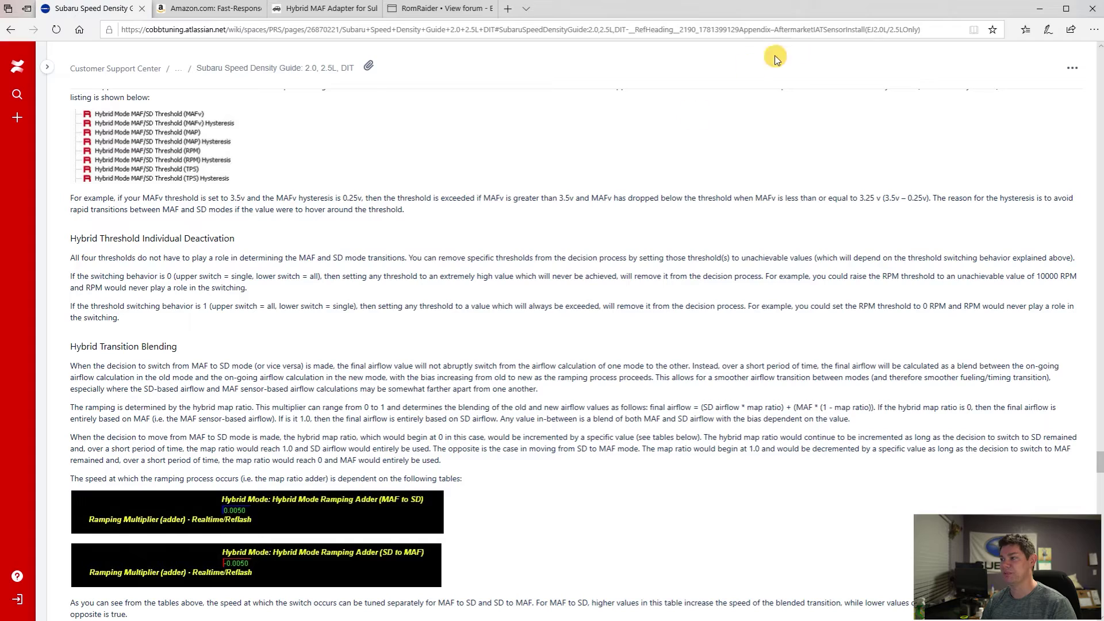
click(1039, 8)
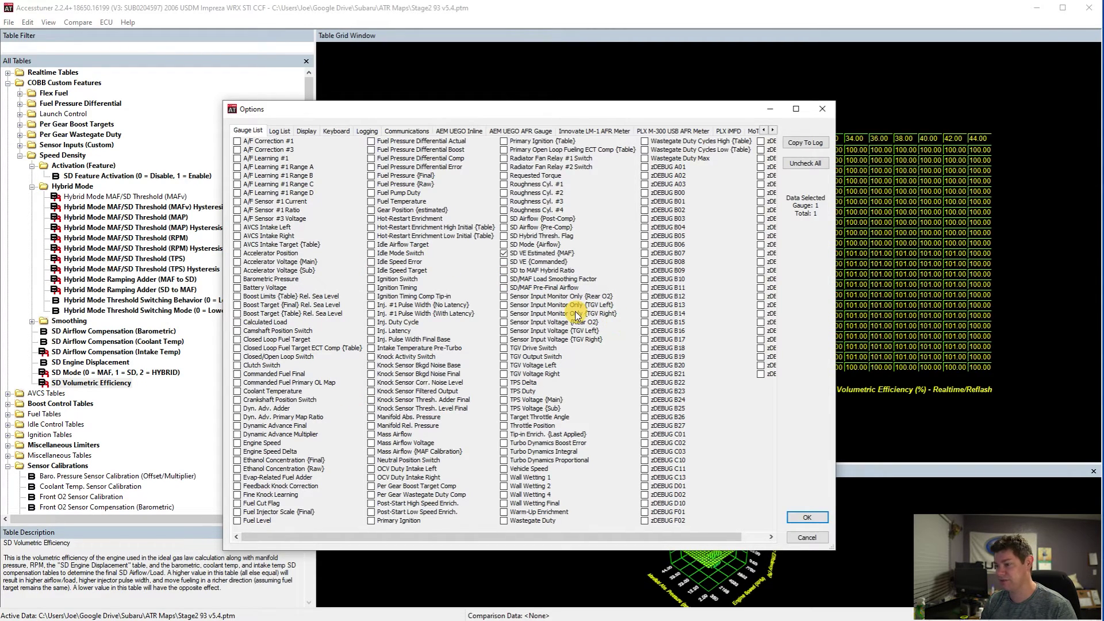
Step: Apply the gauge selection and select the volumetric efficiency cells from 28 to 36 psi and 4200 to 5600 RPM
click(804, 515)
drag(781, 263, 874, 307)
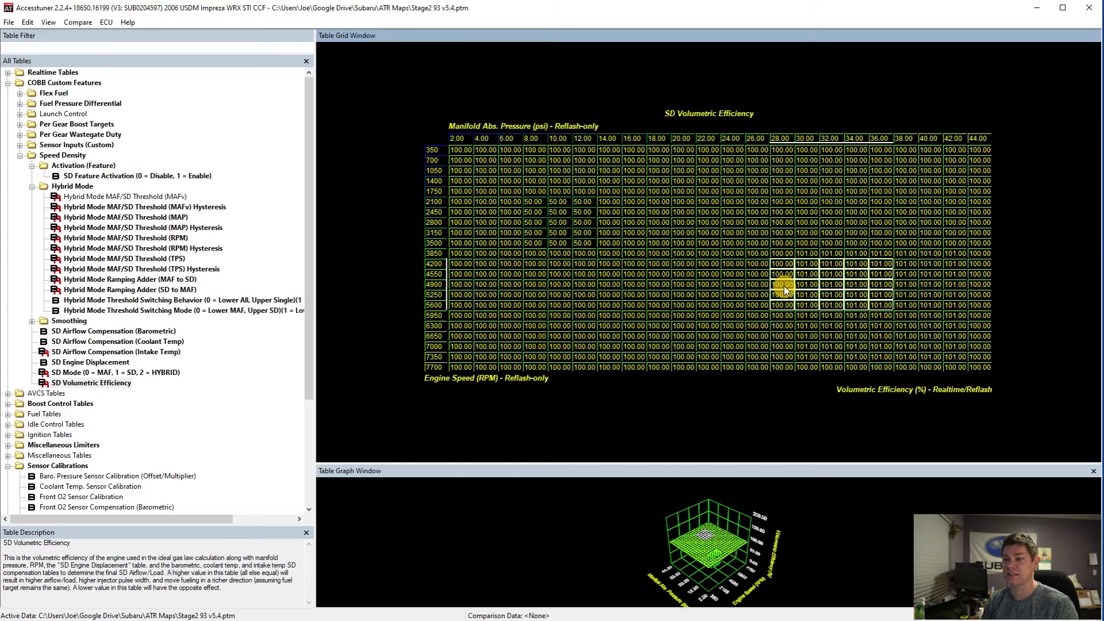
click(104, 382)
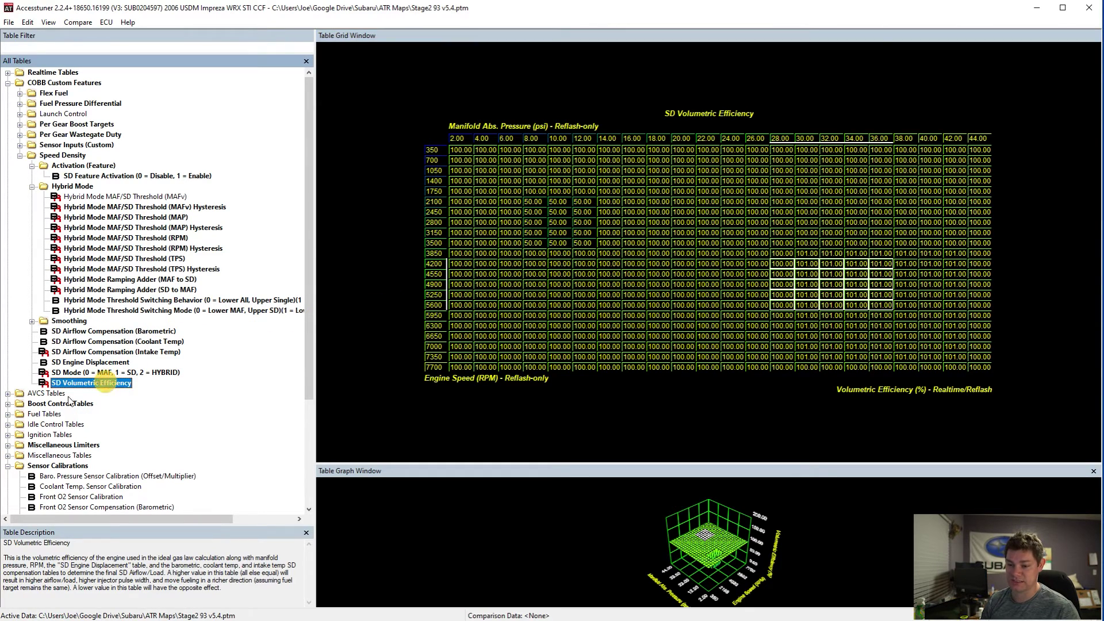